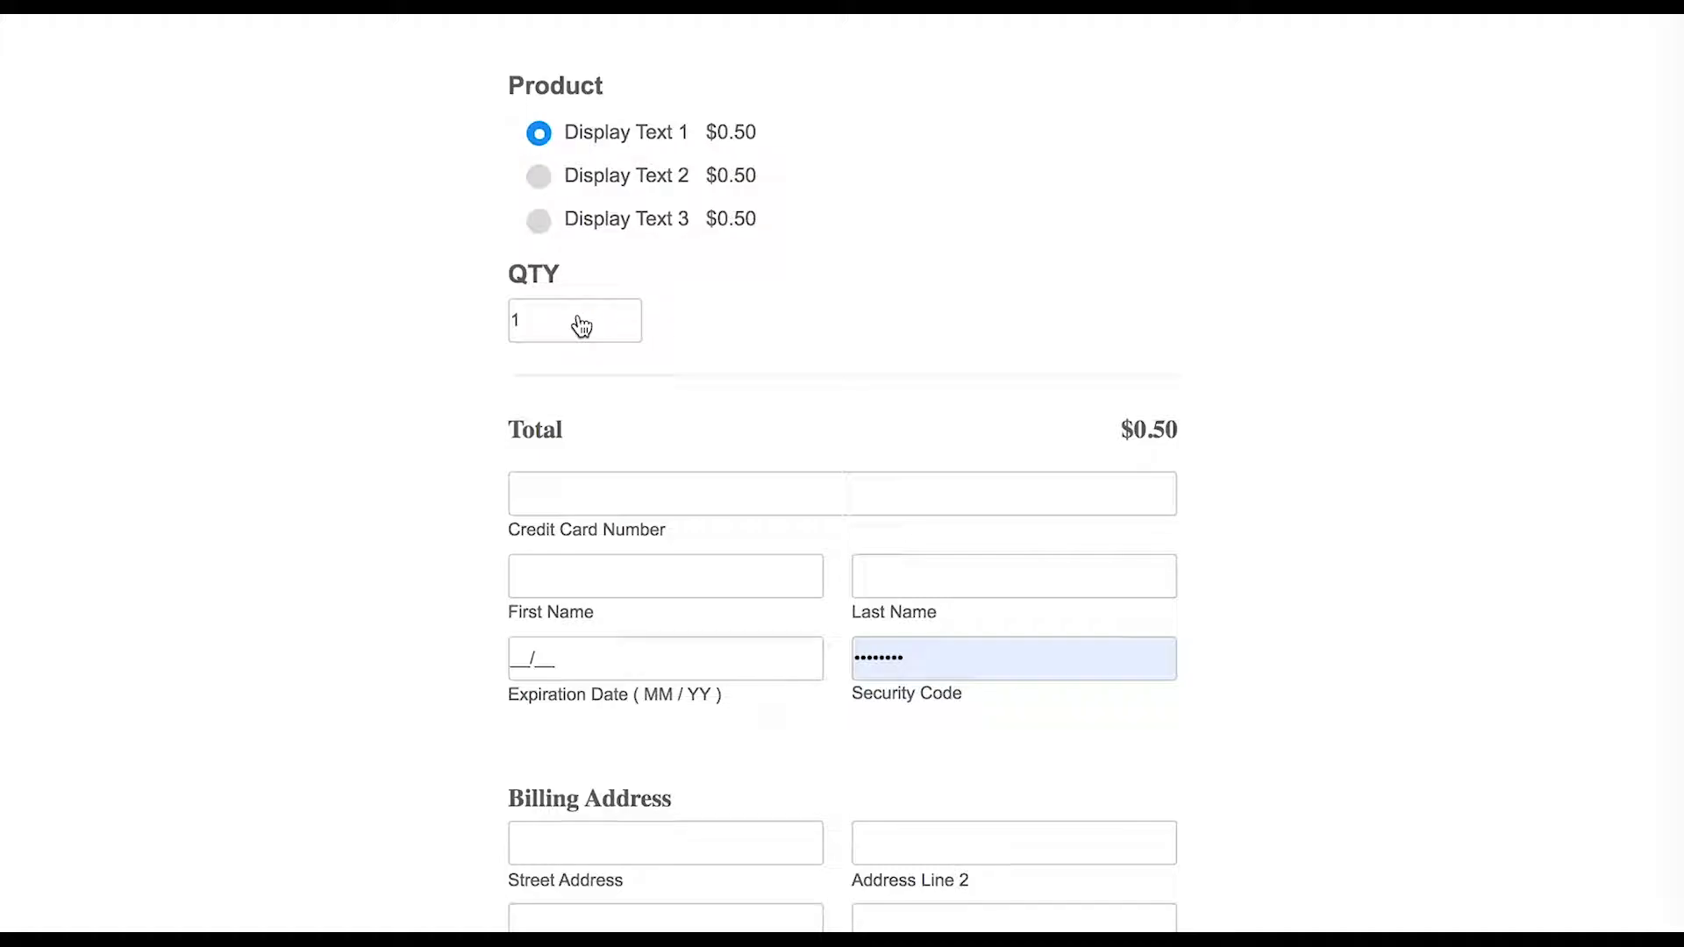
- Enter a test card number in the demo form's Credit Card Number field
click(575, 489)
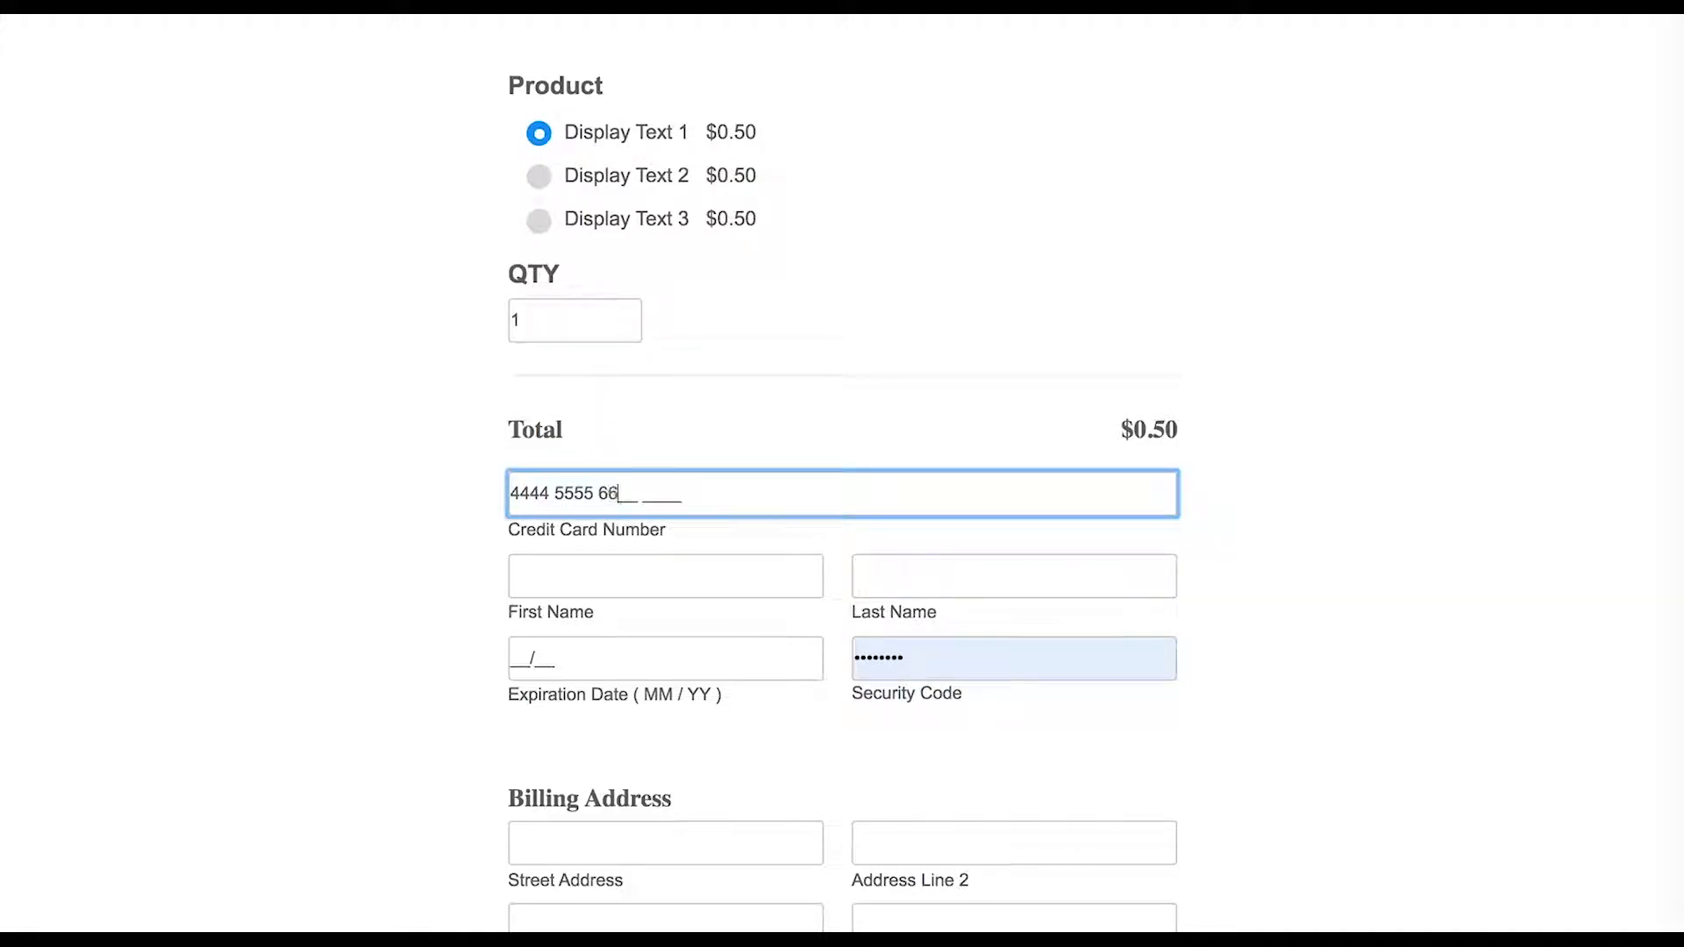
text(4444 5555 6666 7777)
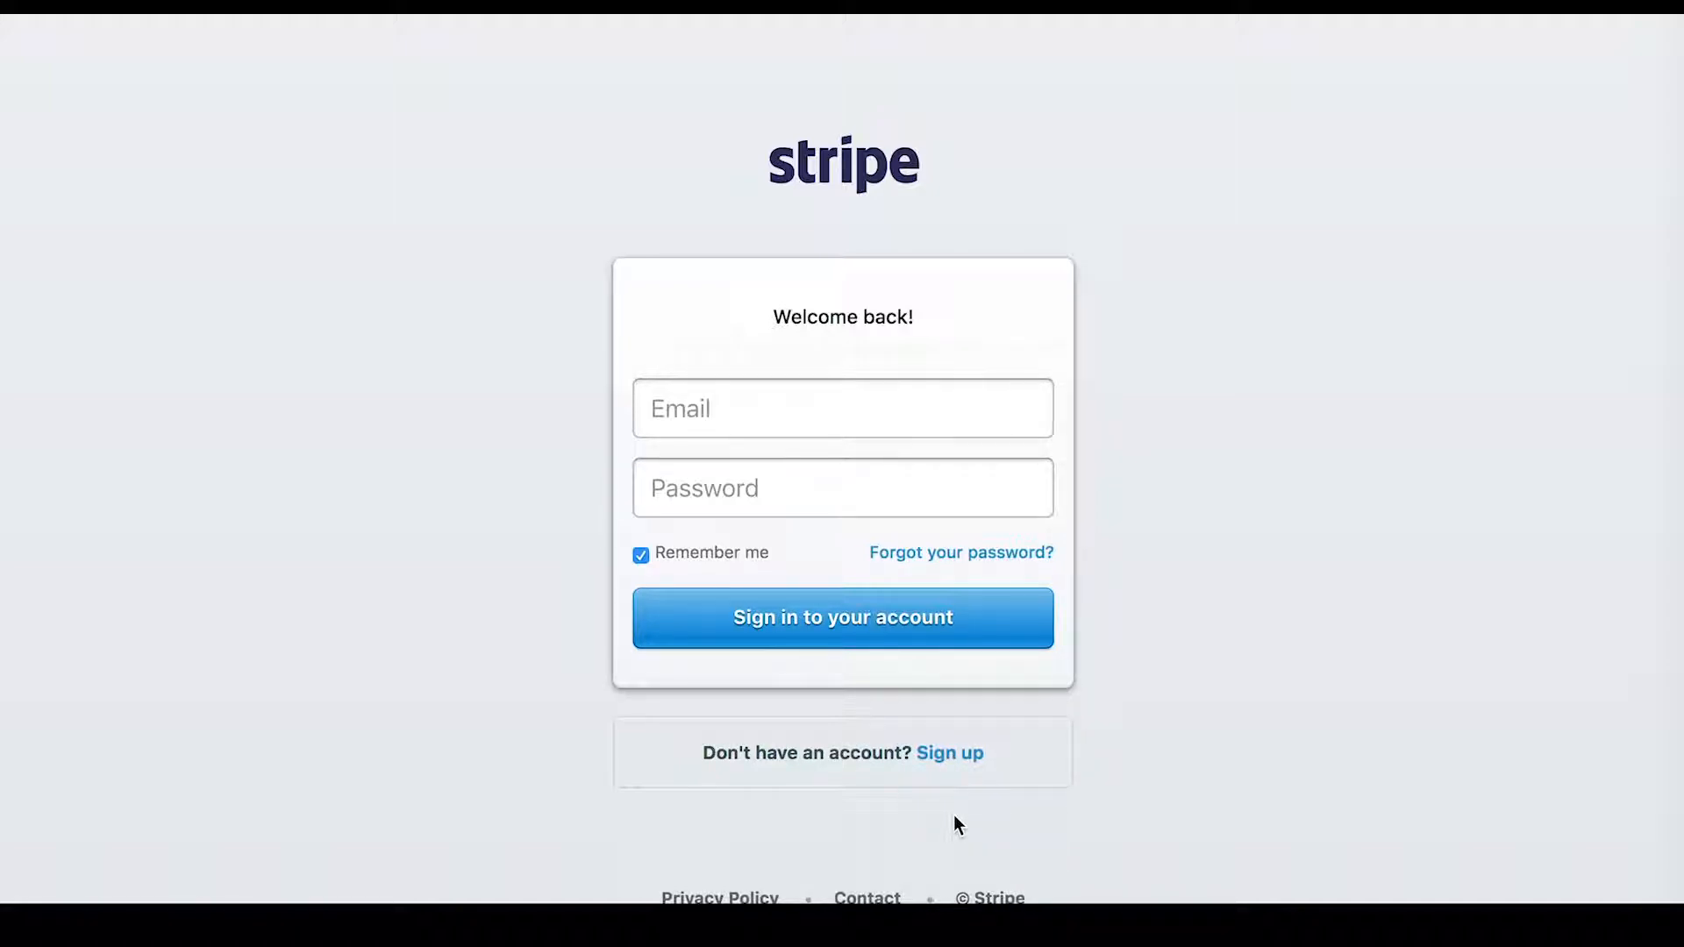
- Start Stripe sign-up, then review Indition's upgrade plans and the Gold plan price
click(955, 753)
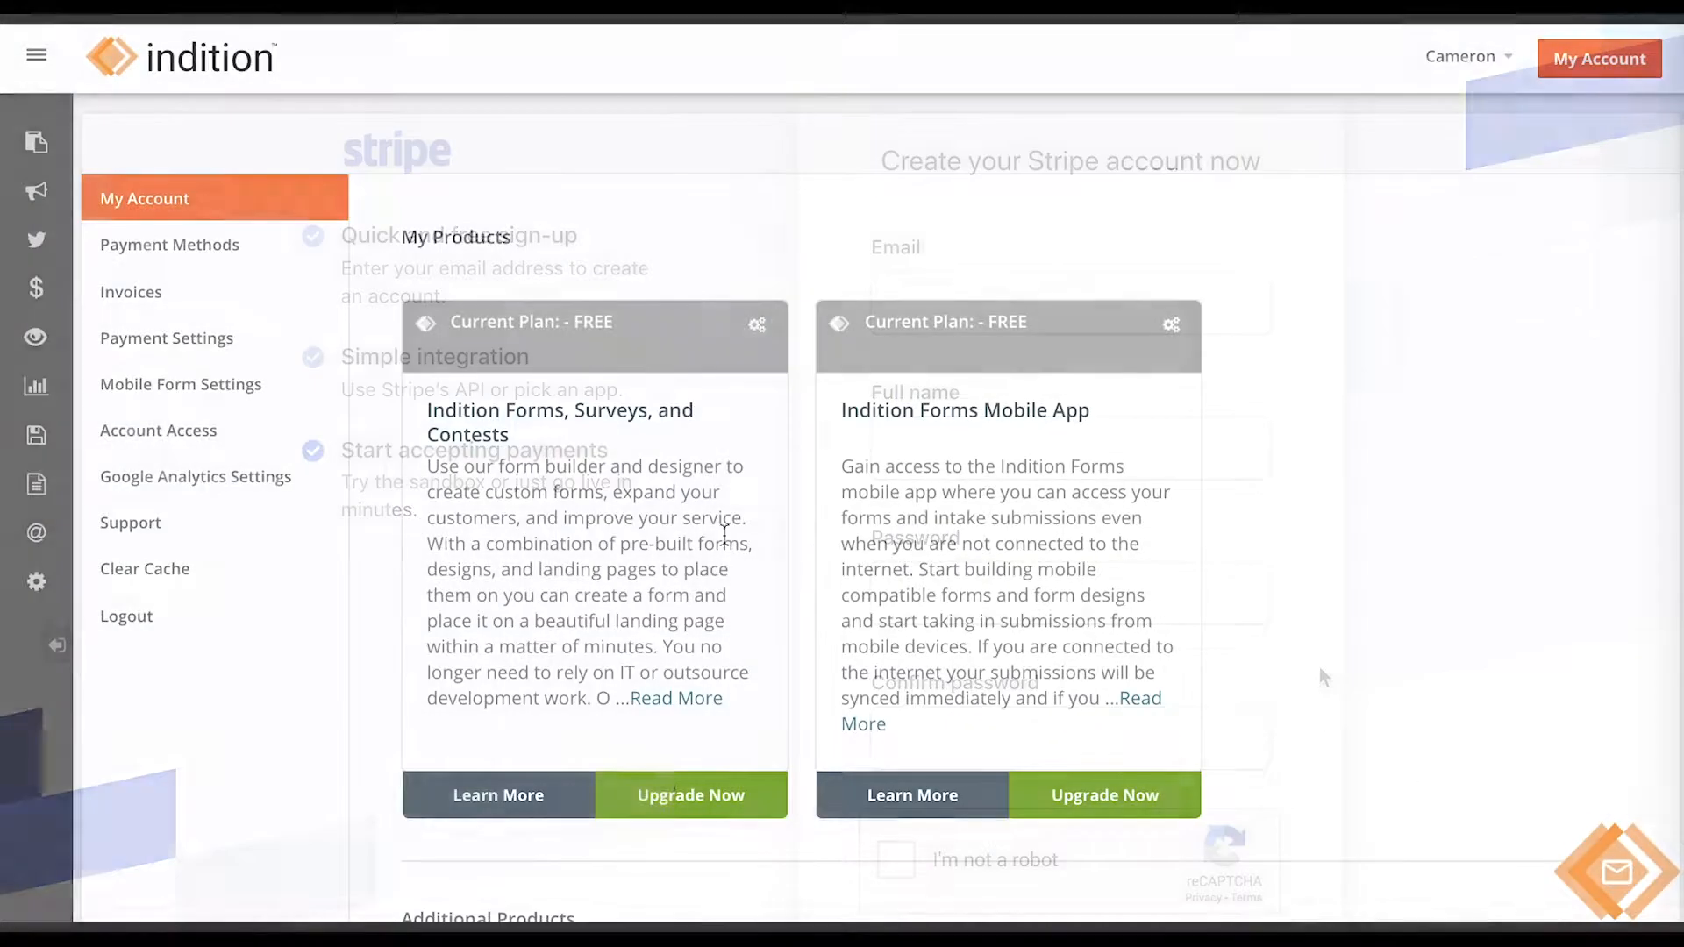
click(655, 794)
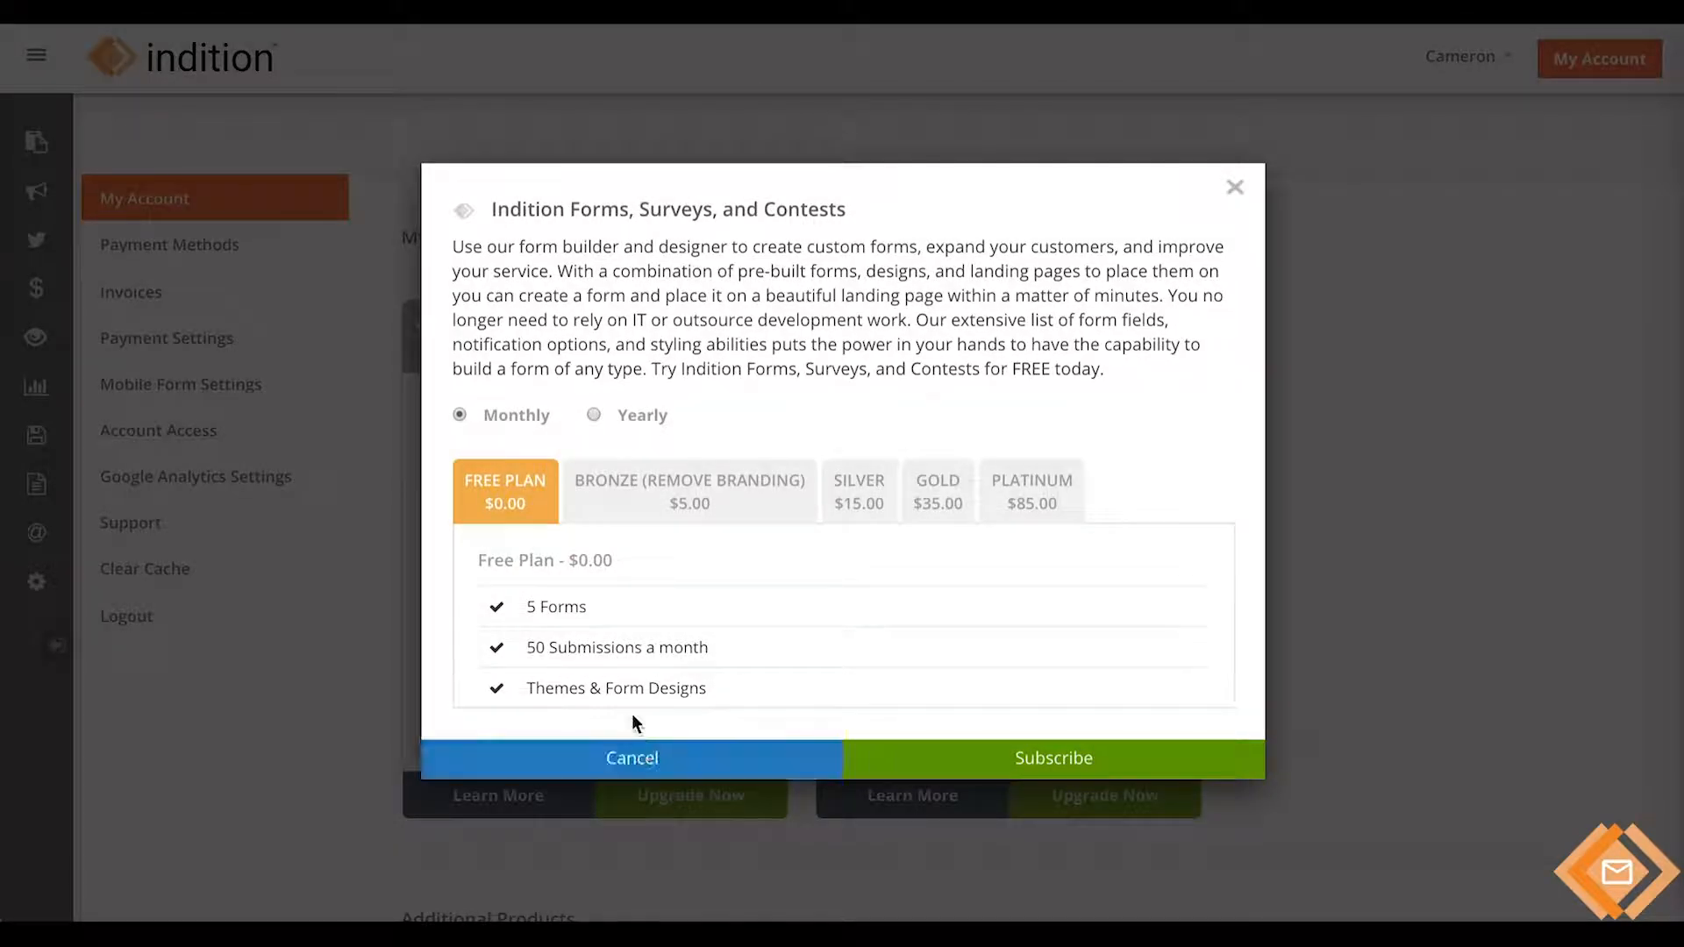
click(940, 491)
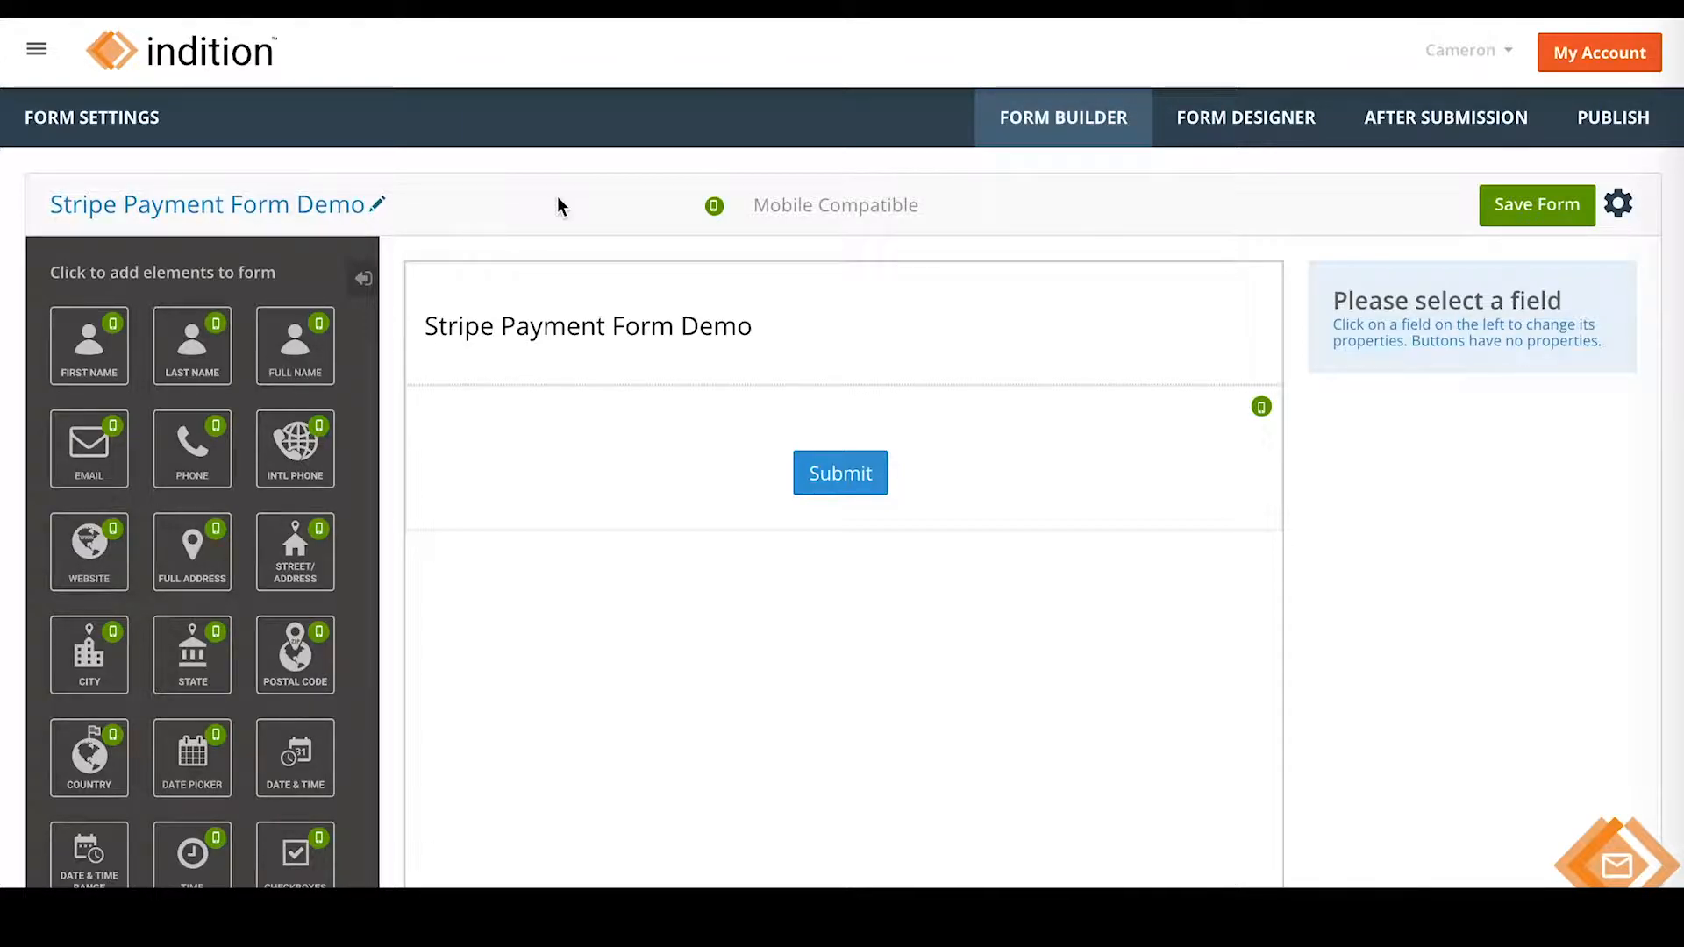
- Add a Stripe Payment element to the form, accepting the mobile-compatibility warning
scroll(291, 407, down, 6)
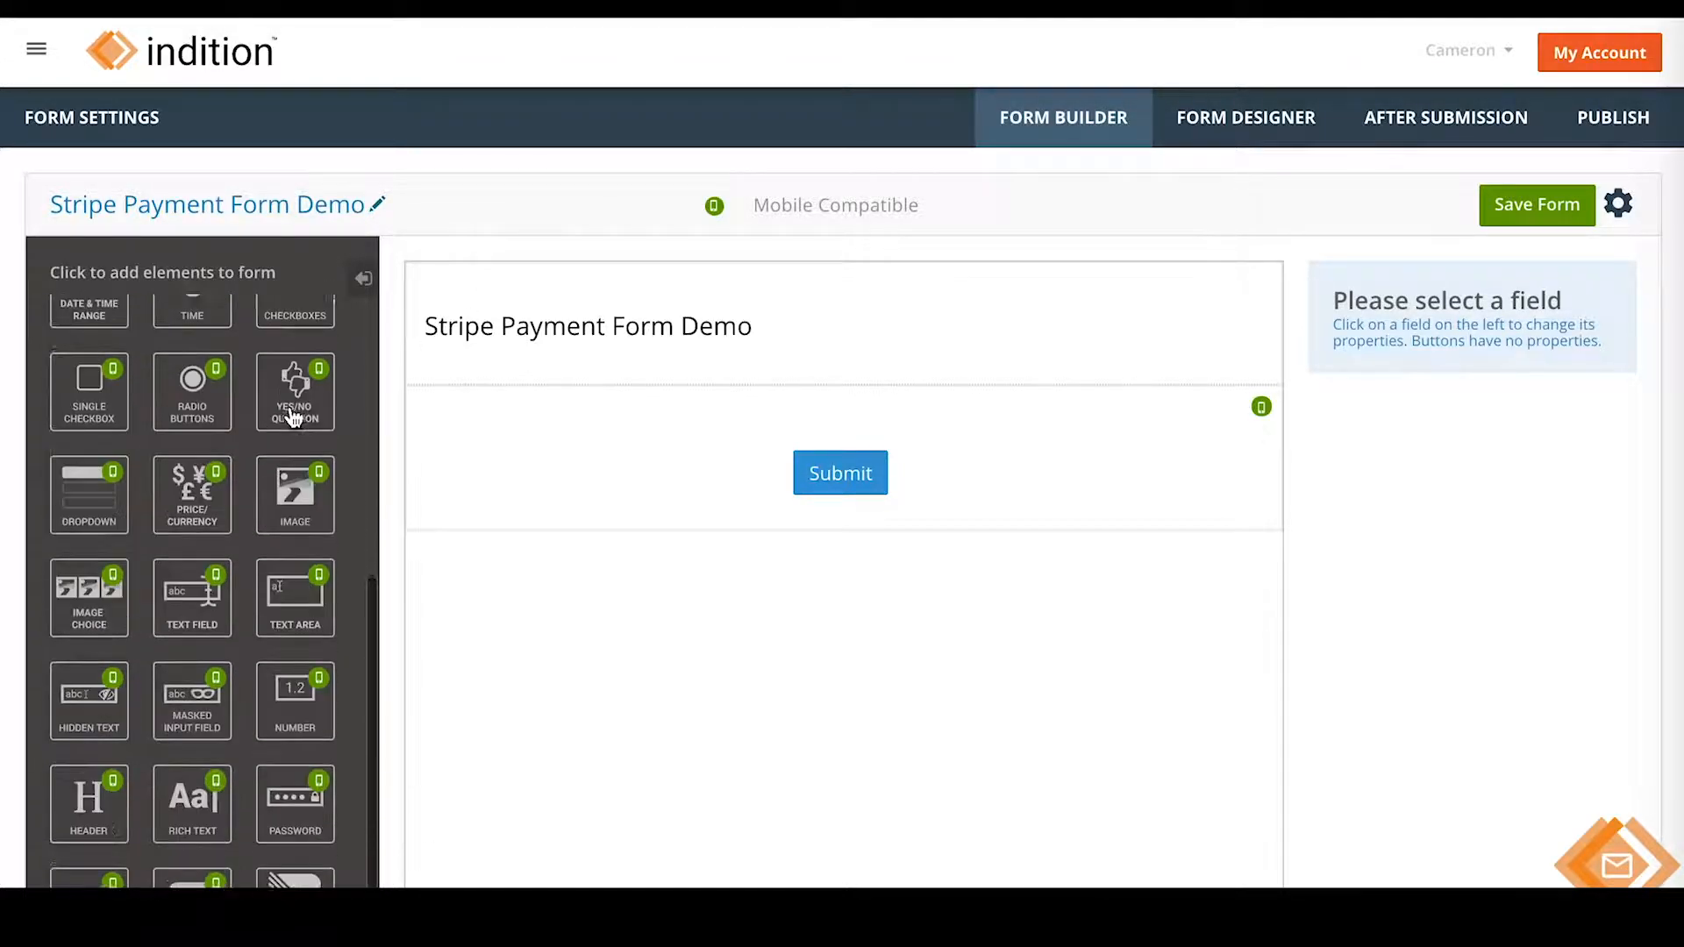
scroll(413, 448, down, 3)
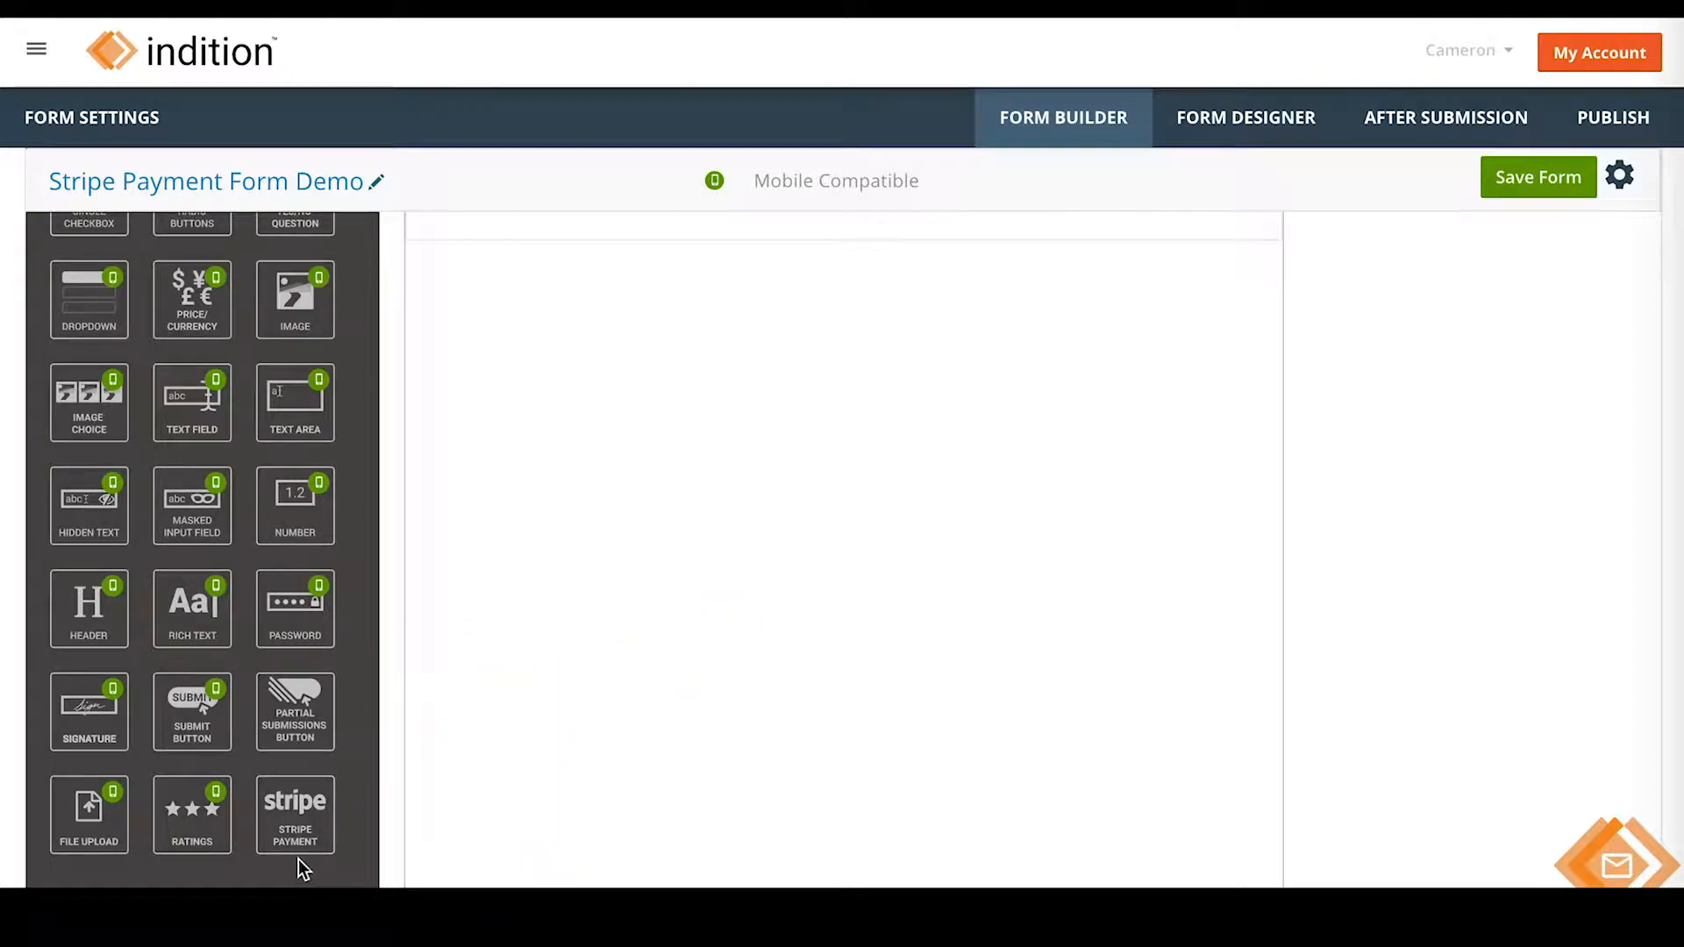
click(301, 807)
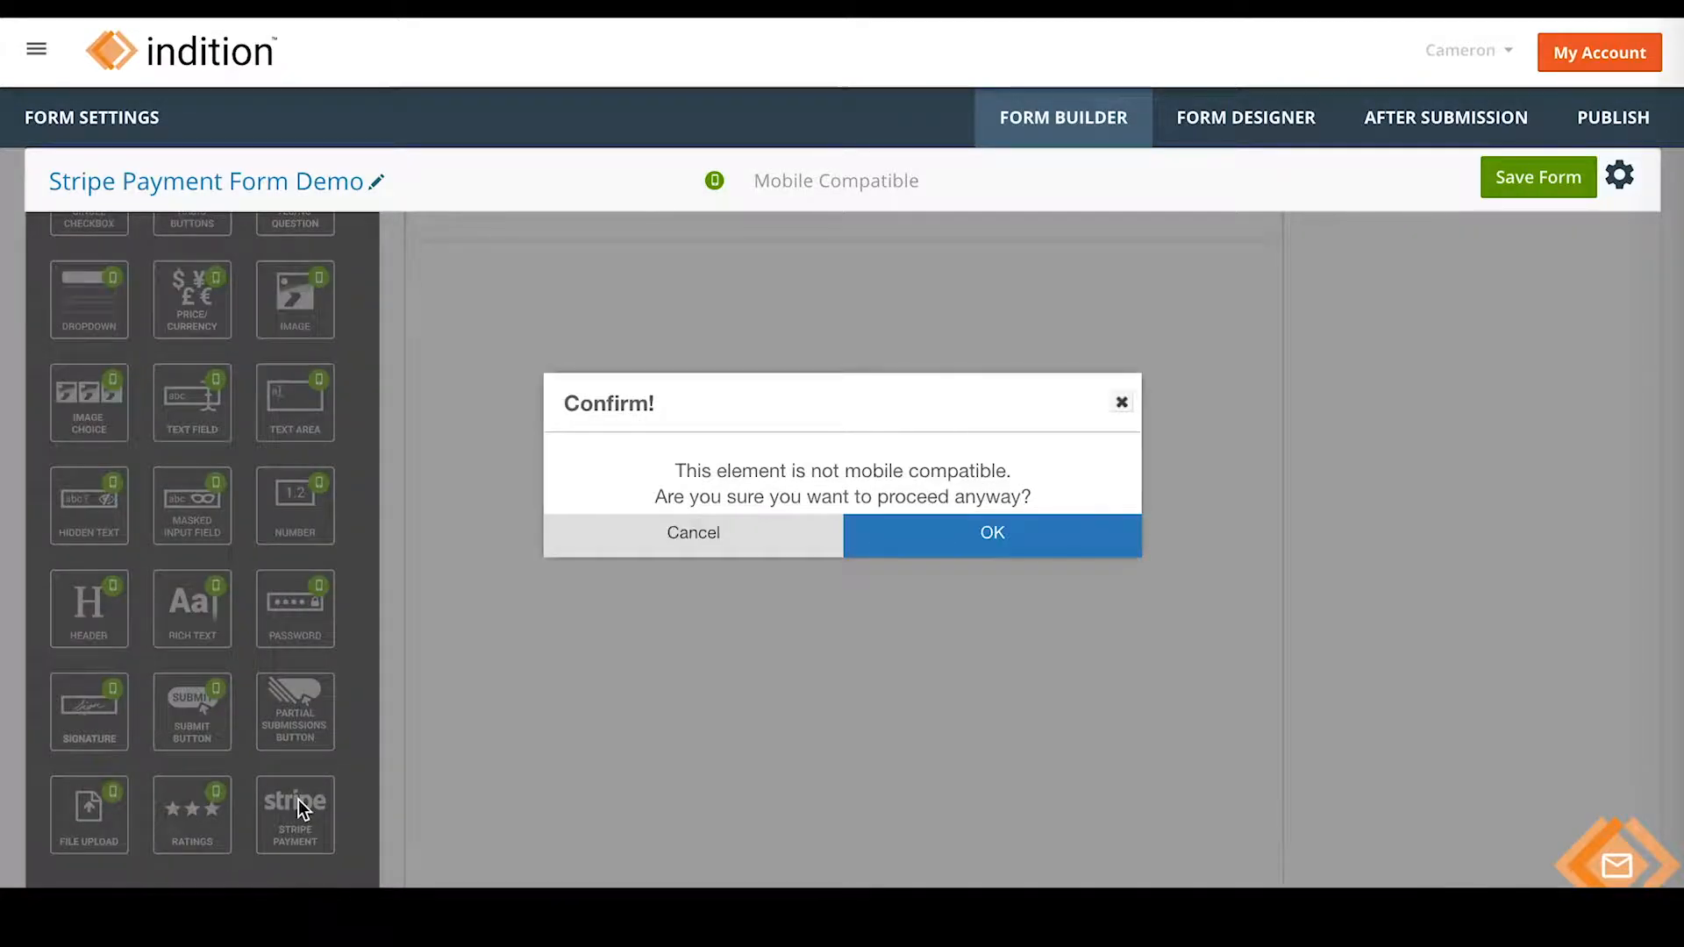
click(991, 540)
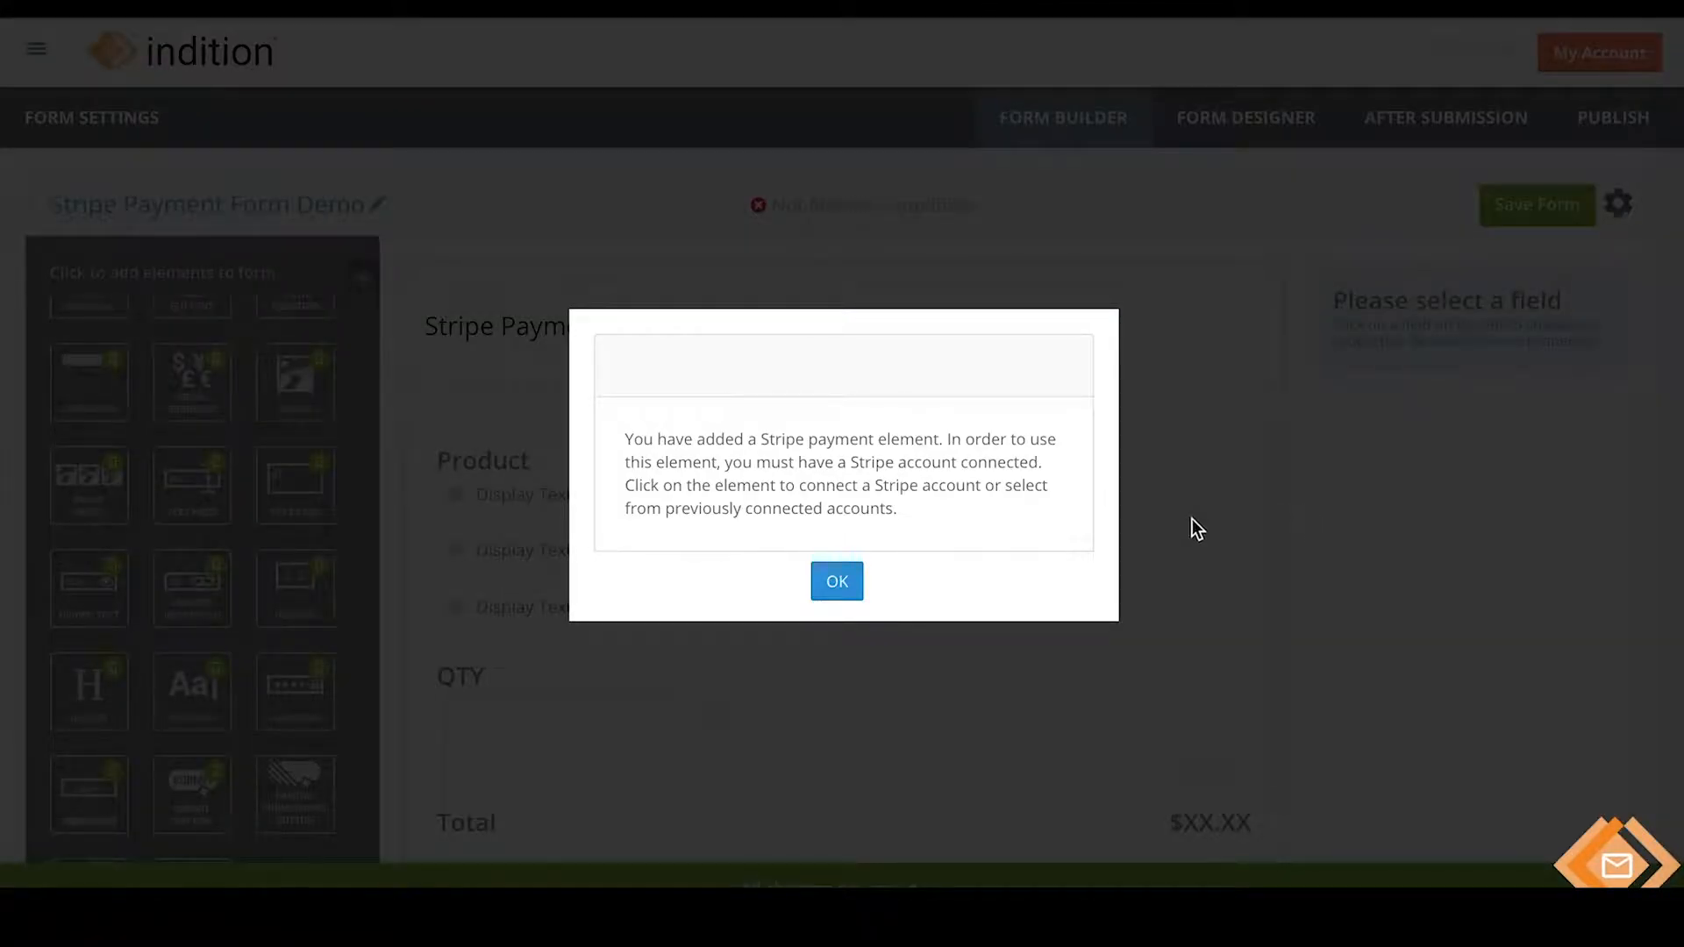
- Dismiss the Stripe account notice and open the Product element's field properties
click(825, 598)
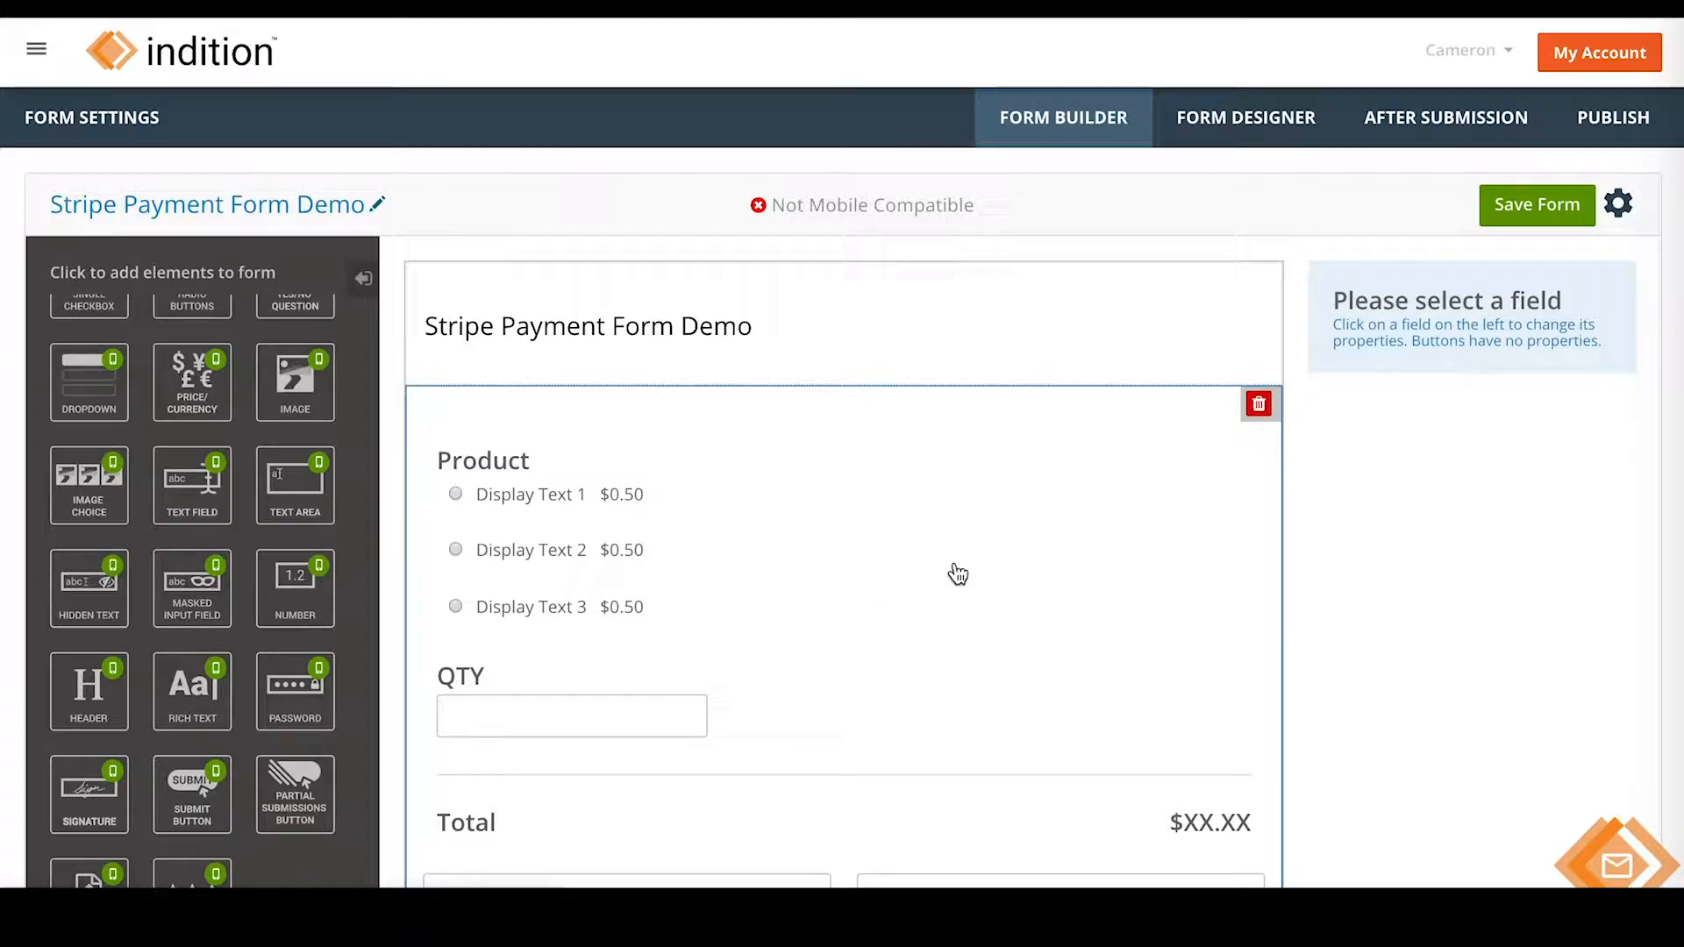
scroll(1328, 560, down, 8)
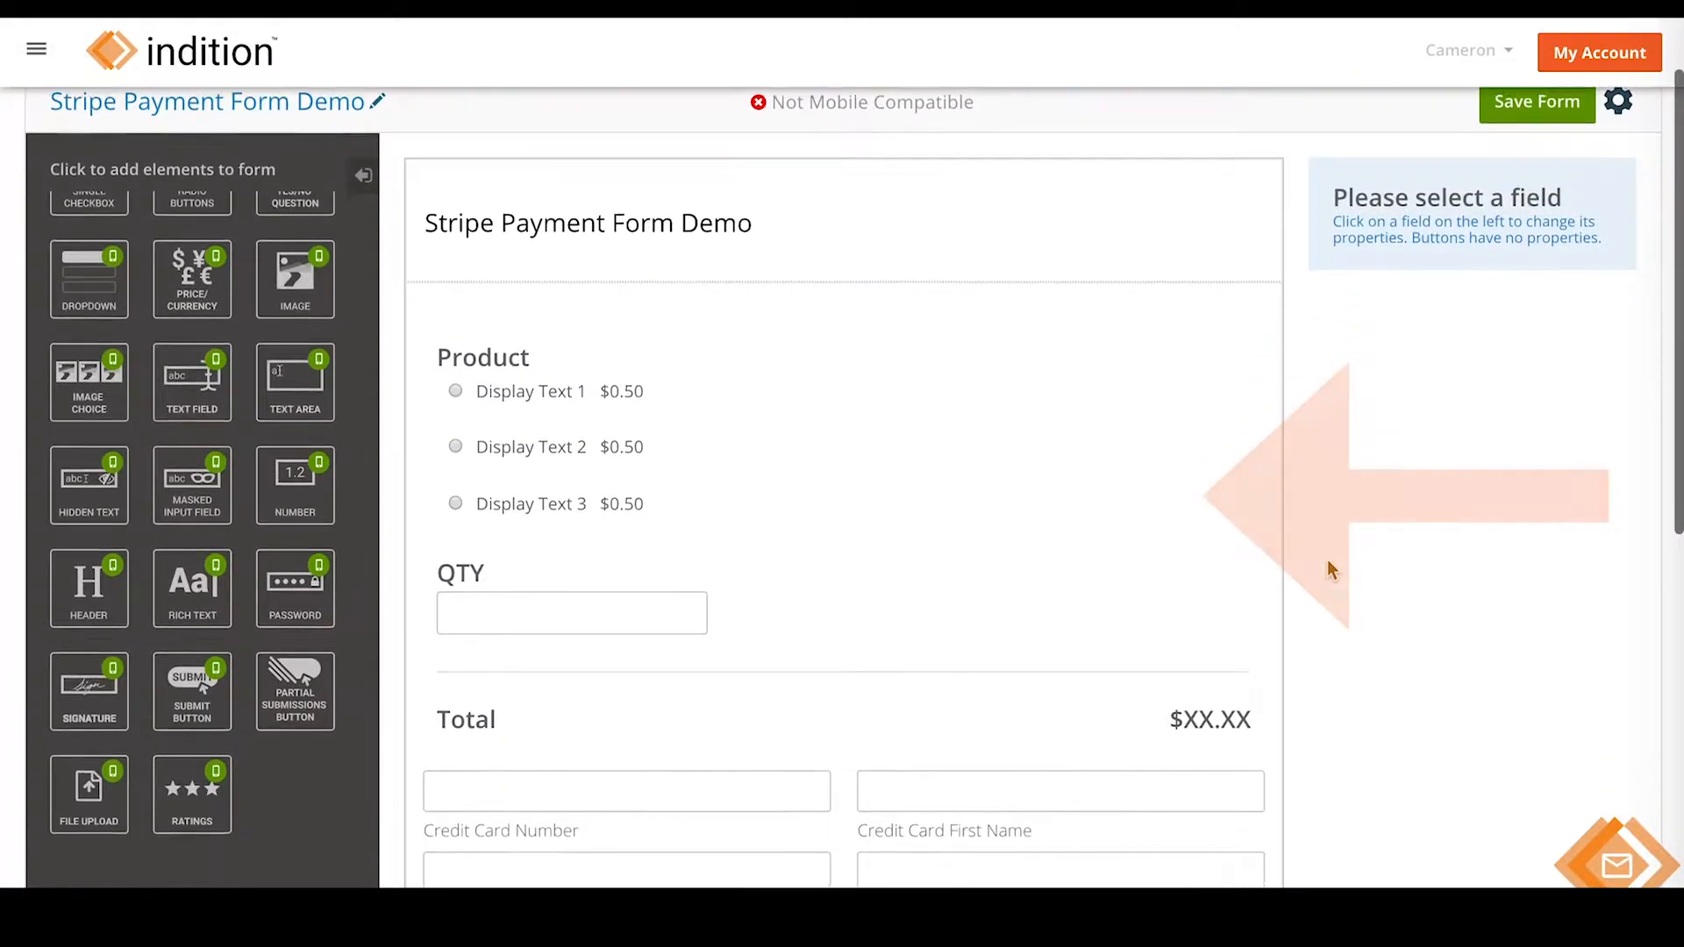
scroll(844, 549, down, 2)
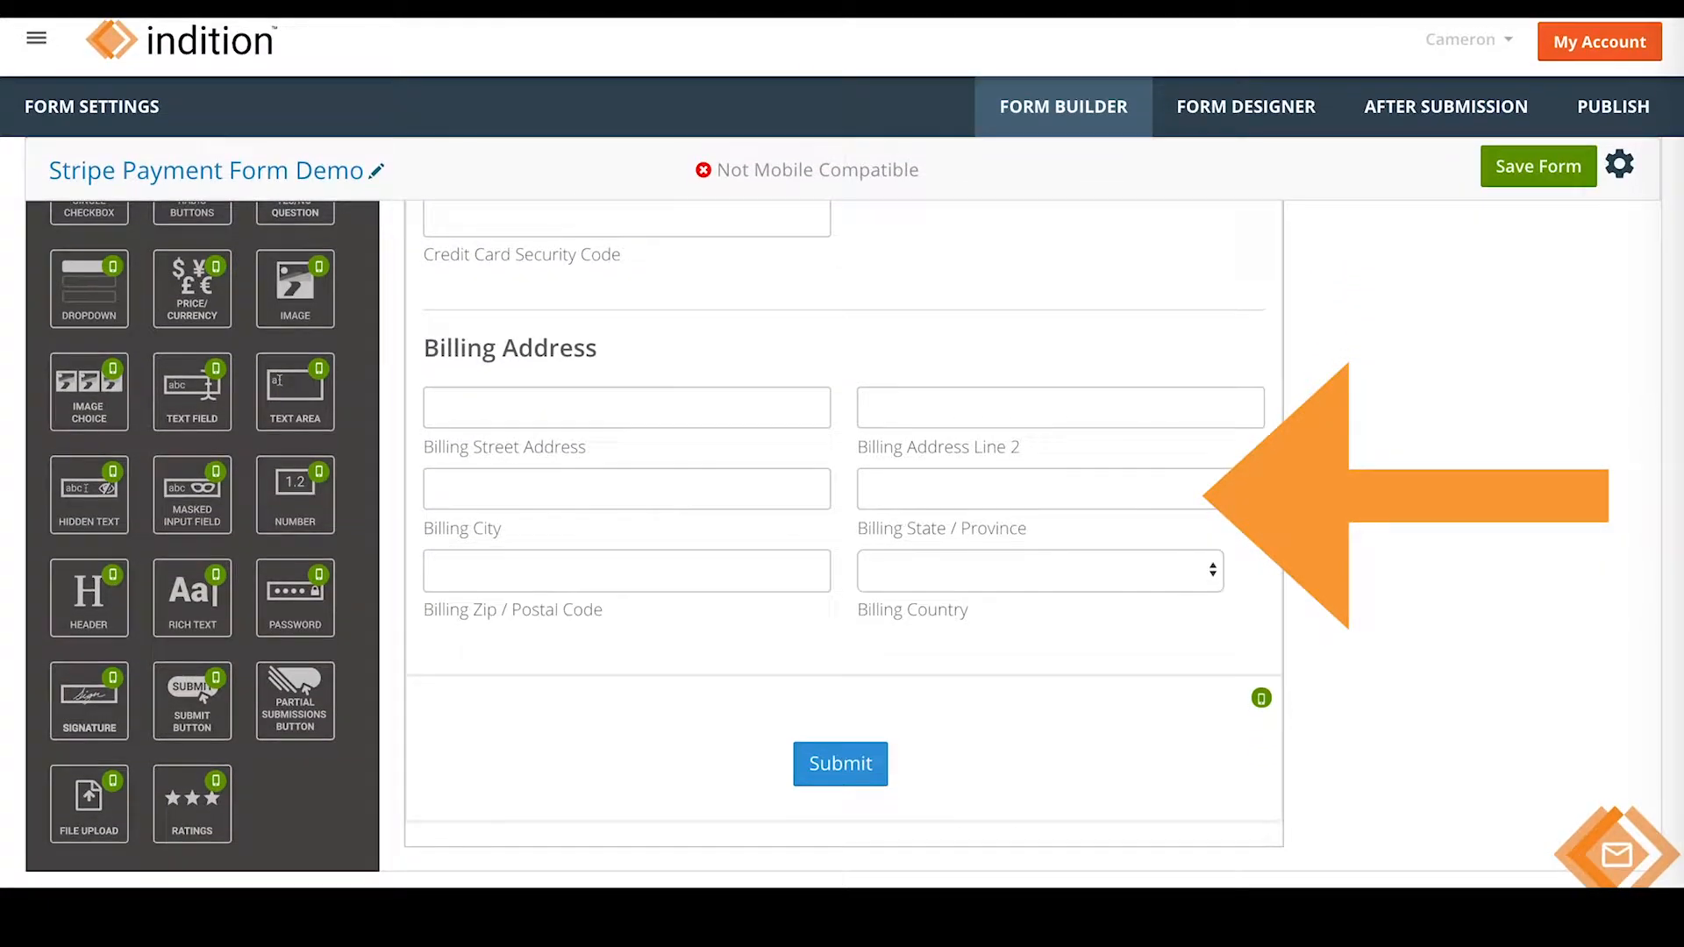
scroll(843, 549, up, 4)
scroll(1328, 559, up, 5)
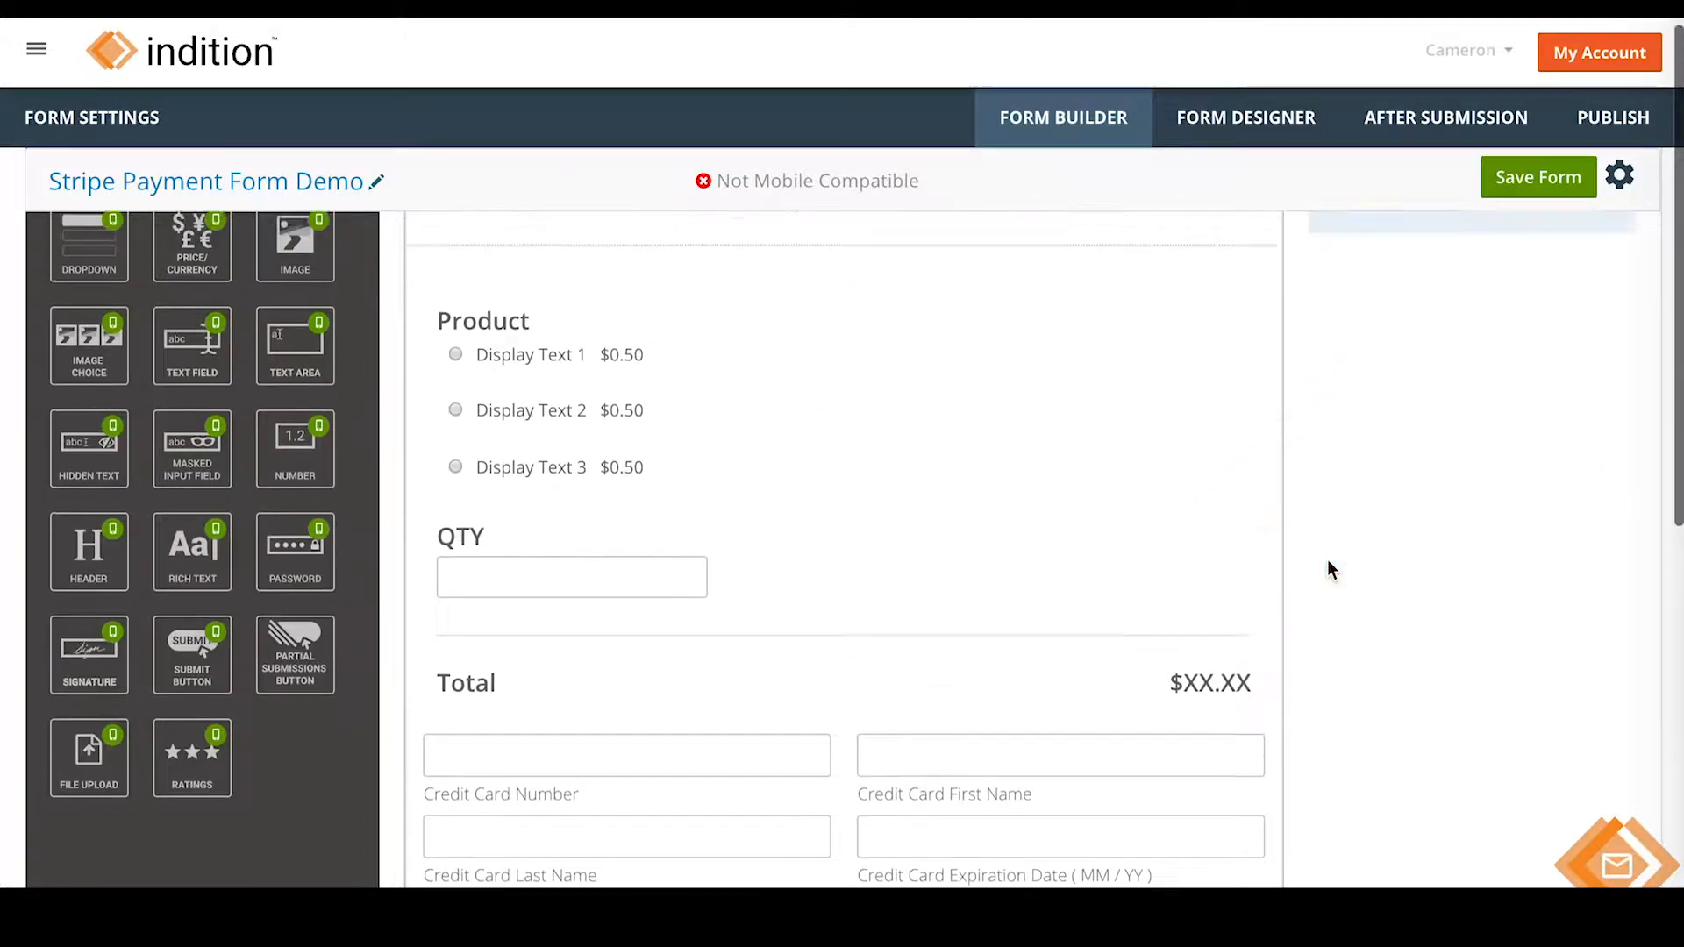
click(1022, 547)
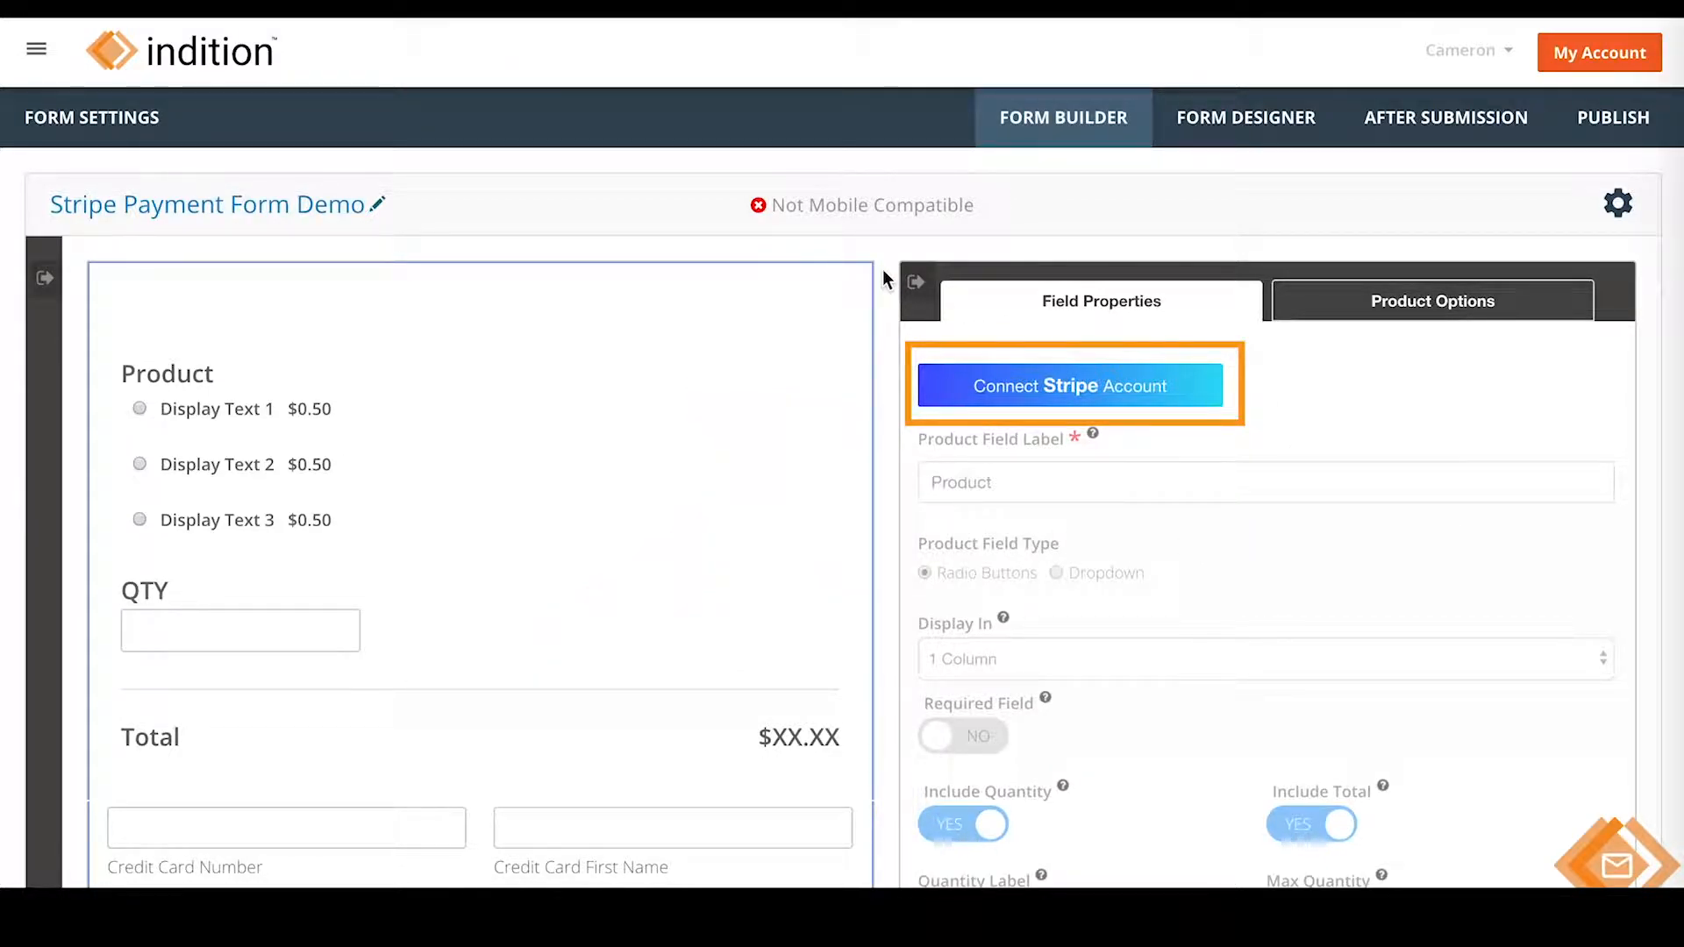
- Go to Payment Settings and begin connecting a Stripe account
click(1194, 390)
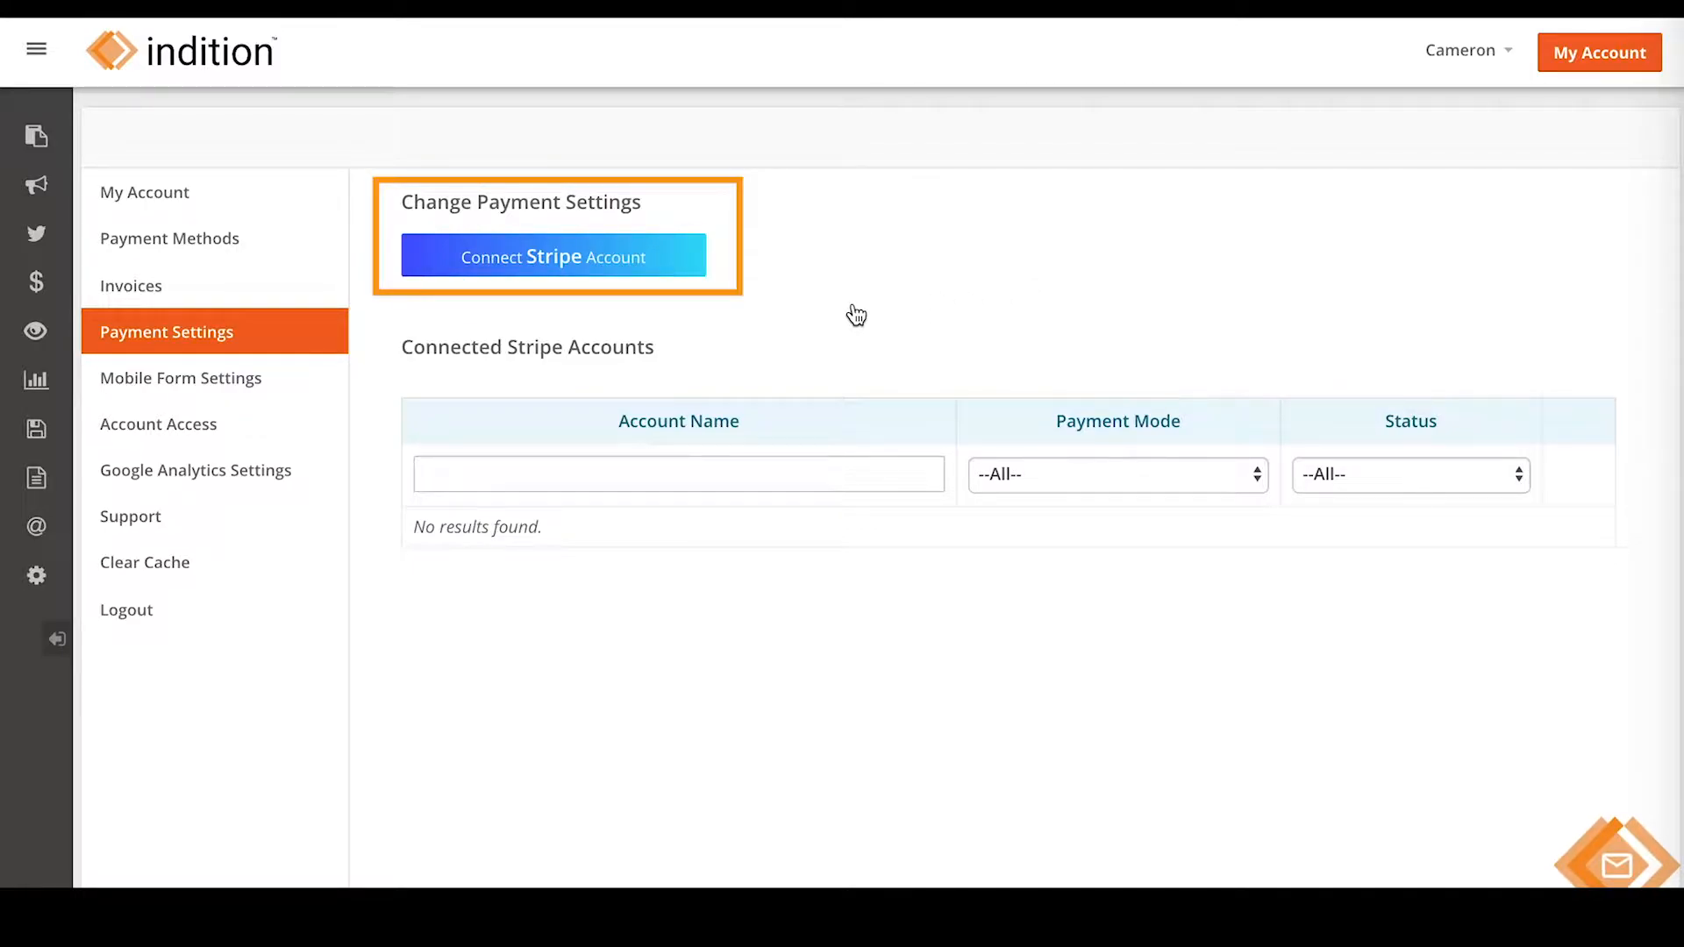
click(678, 265)
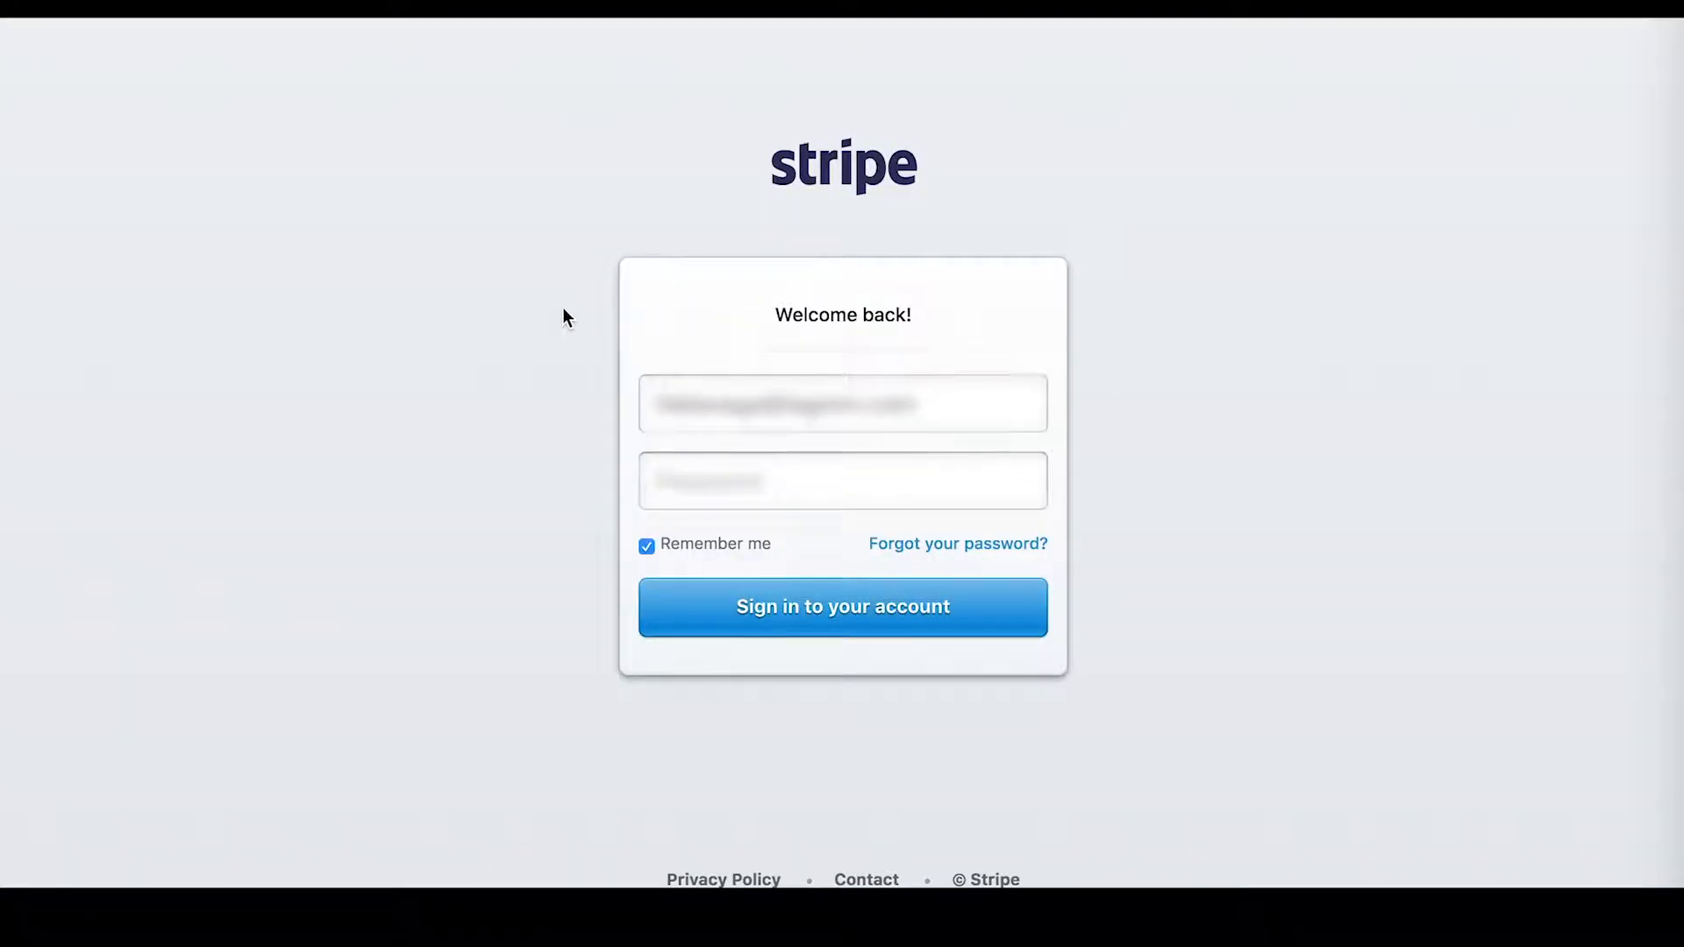
- Sign in to Stripe with the account password and authorize Indition's access
click(800, 479)
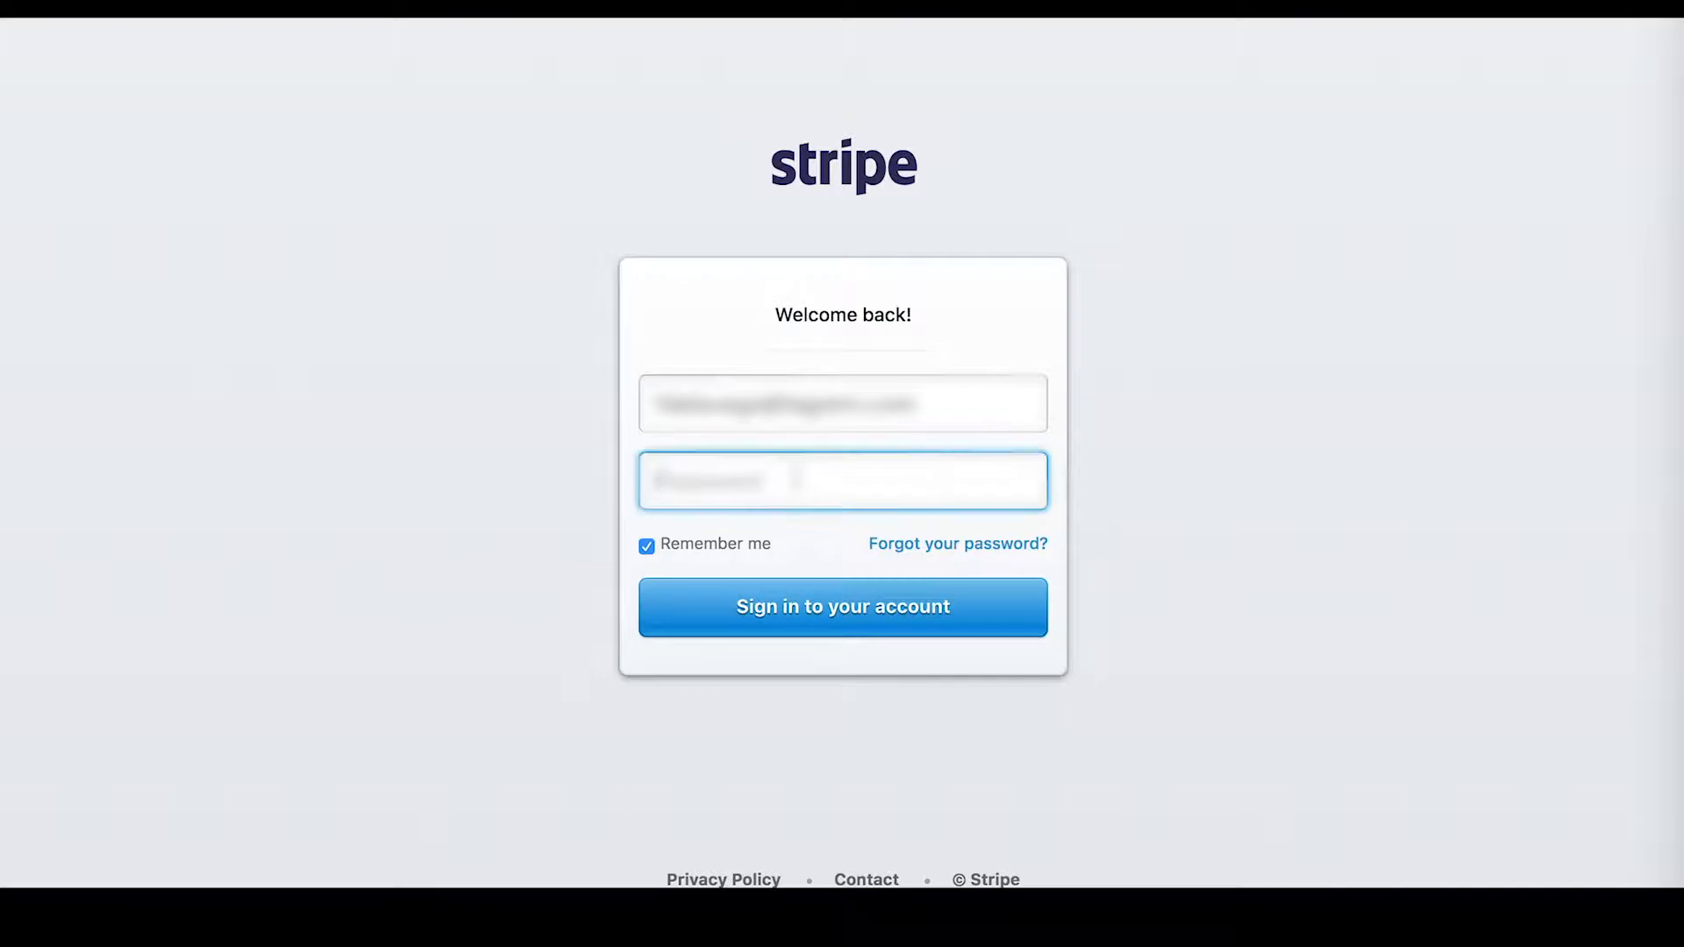
text(•••••)
click(761, 612)
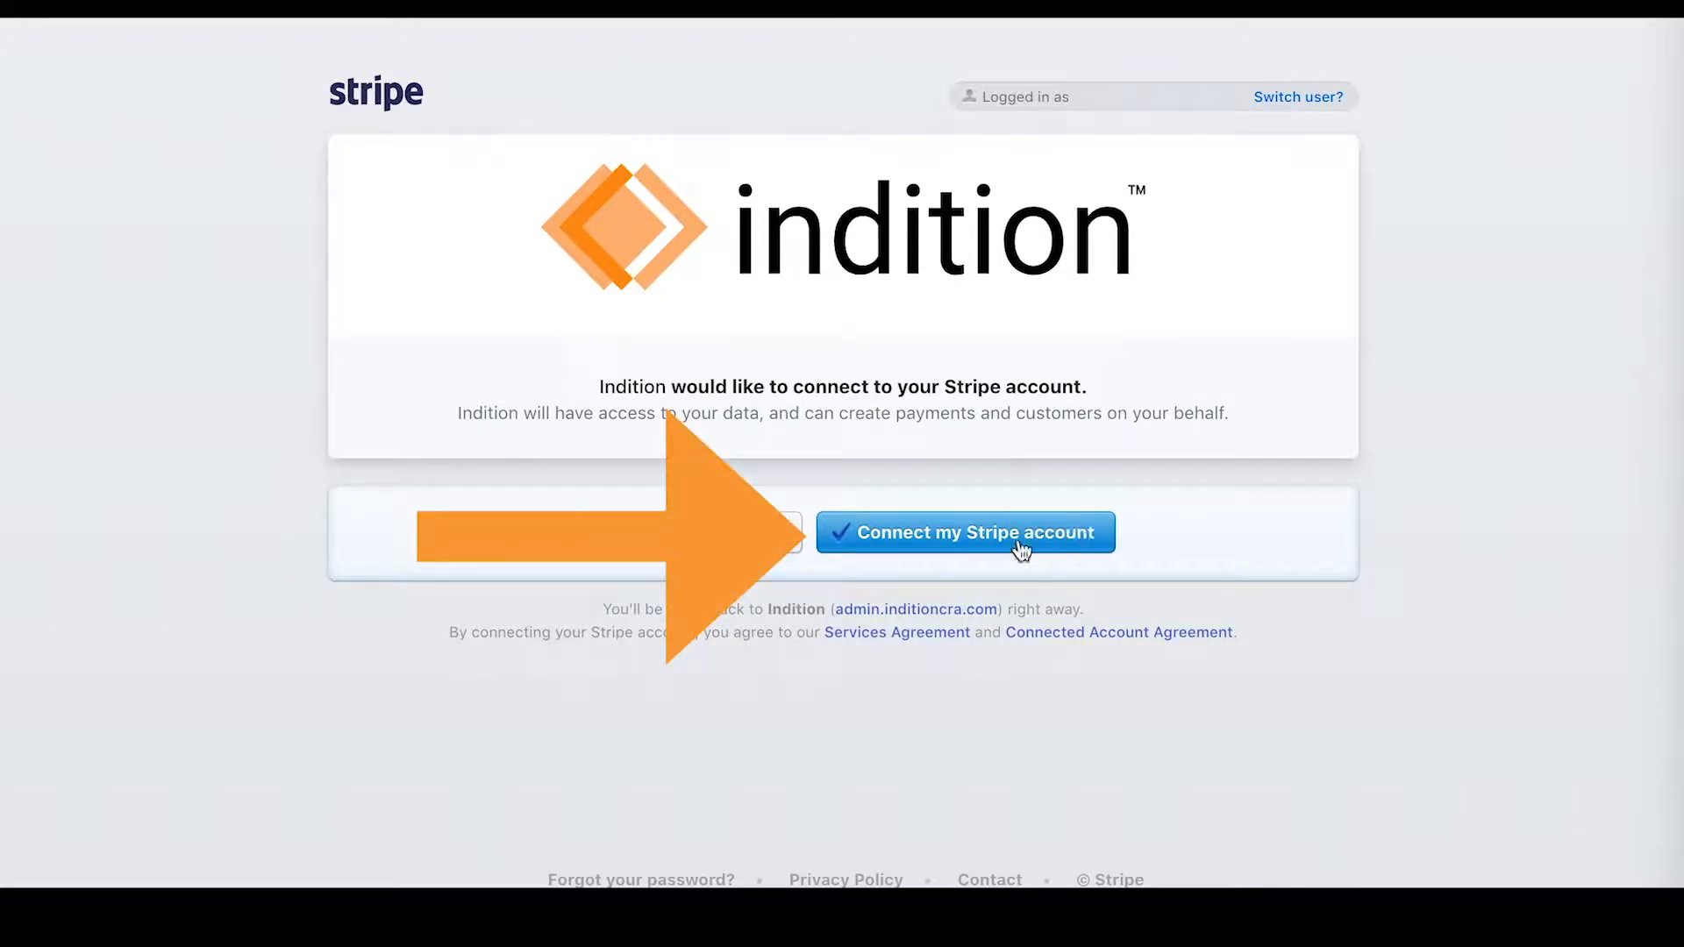
click(965, 546)
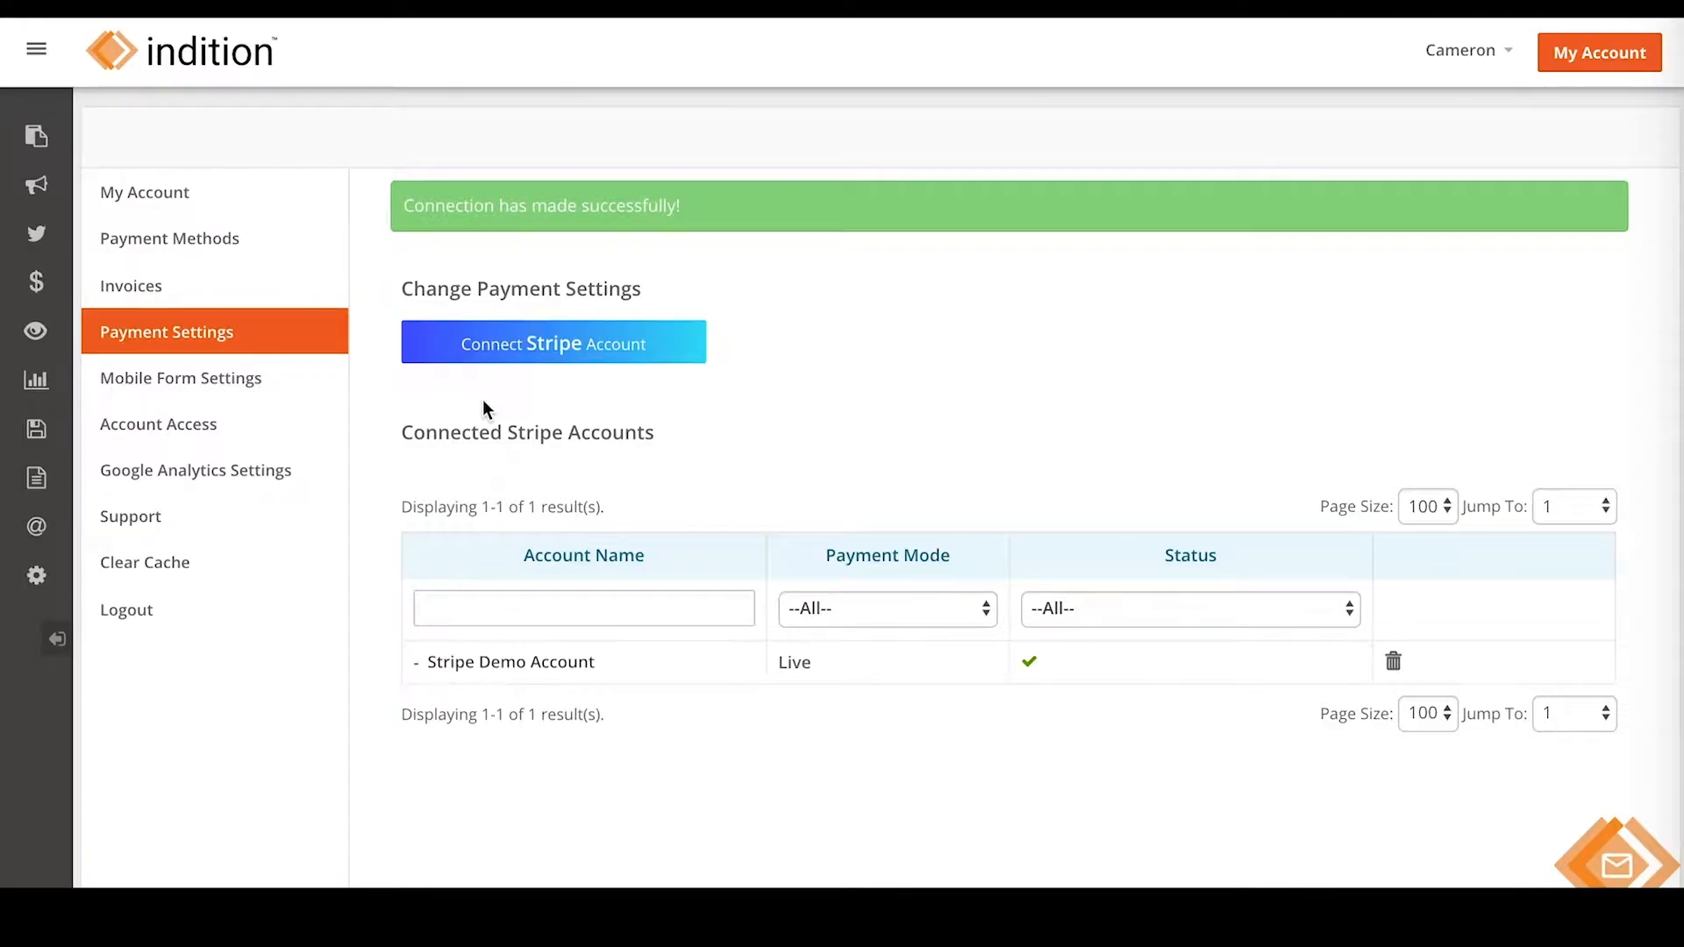
- Return to the dashboard, go to Manage Forms, and reopen 'Stripe Payment Form Demo'
click(117, 70)
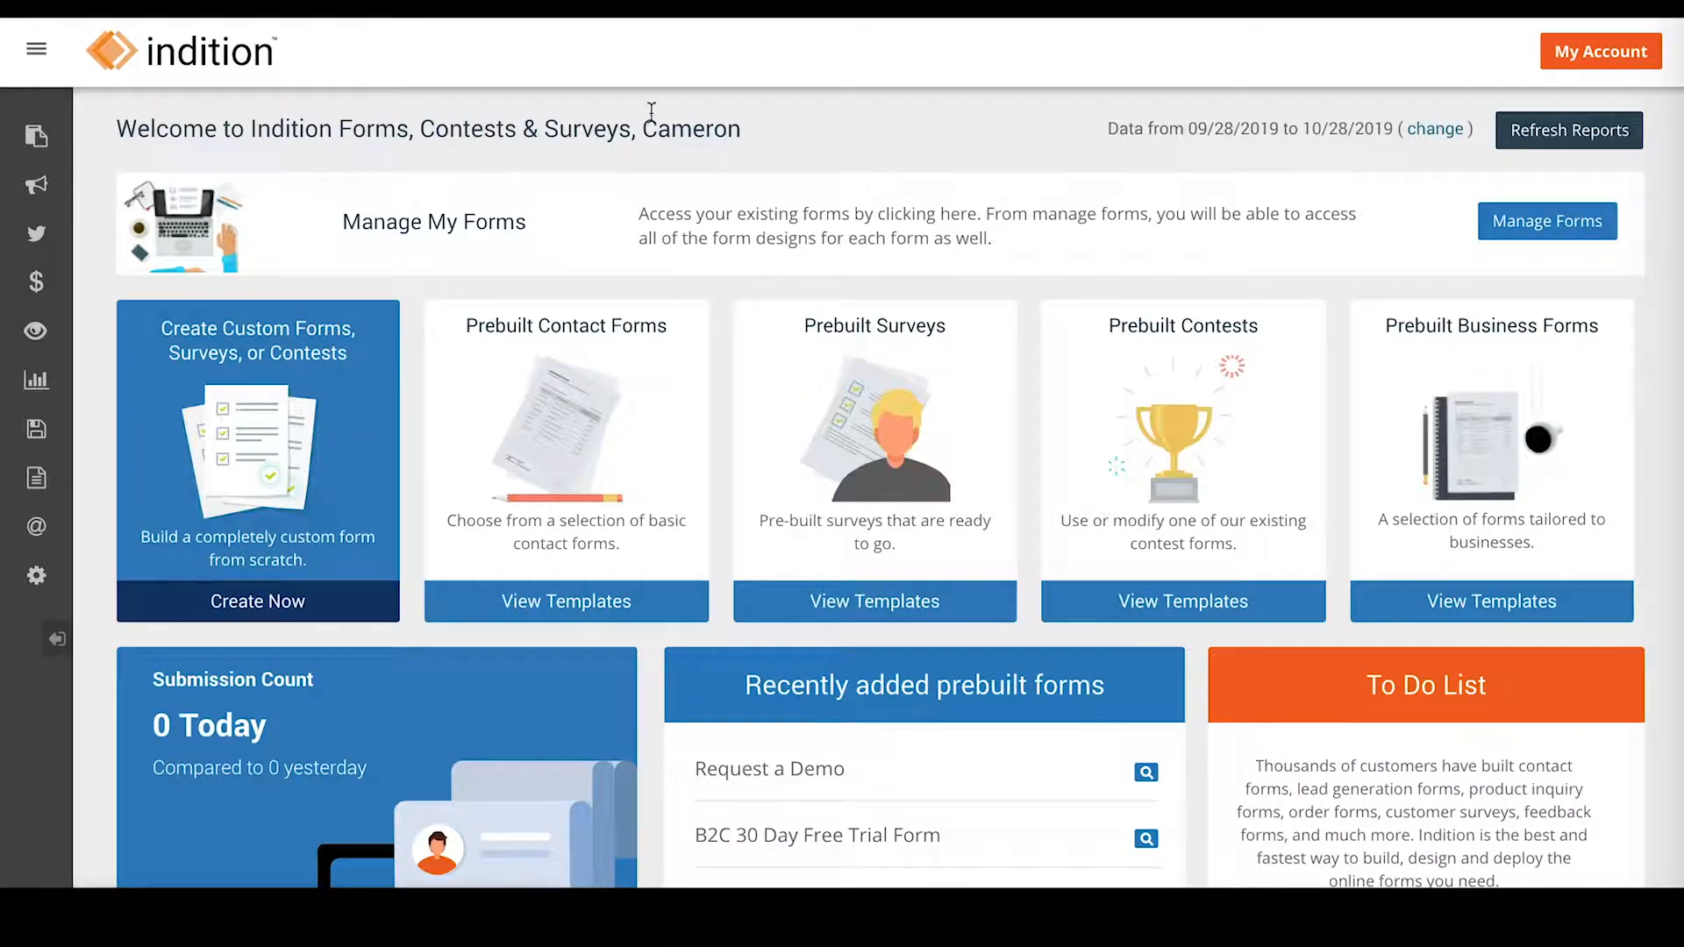
click(558, 230)
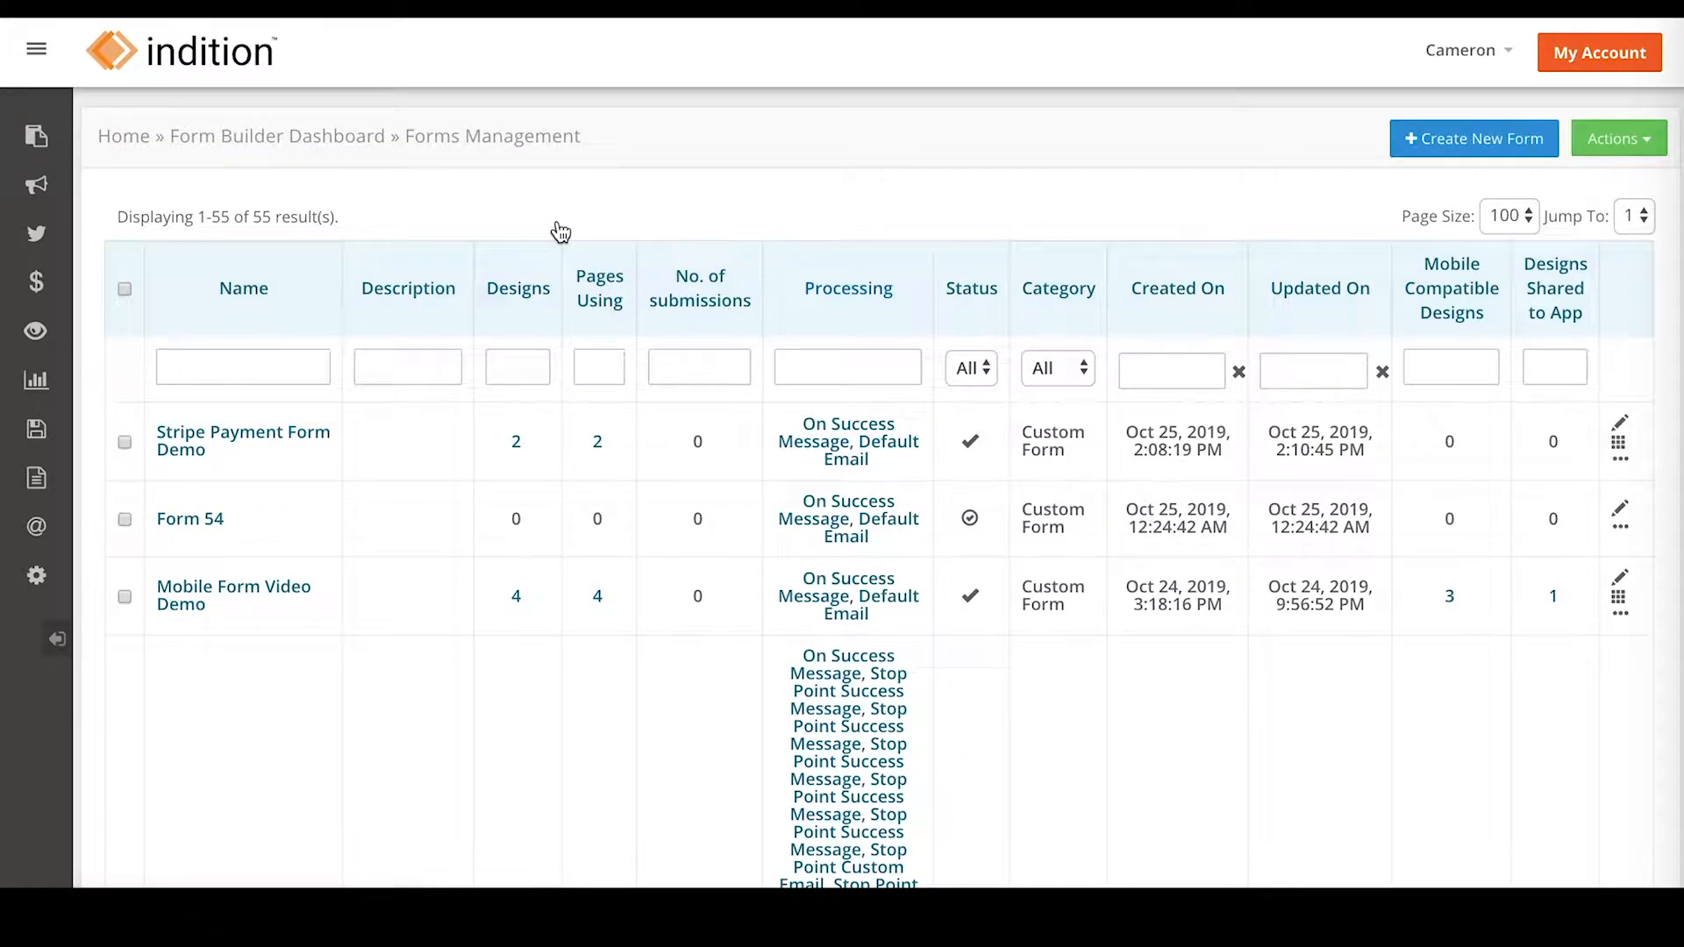
click(290, 443)
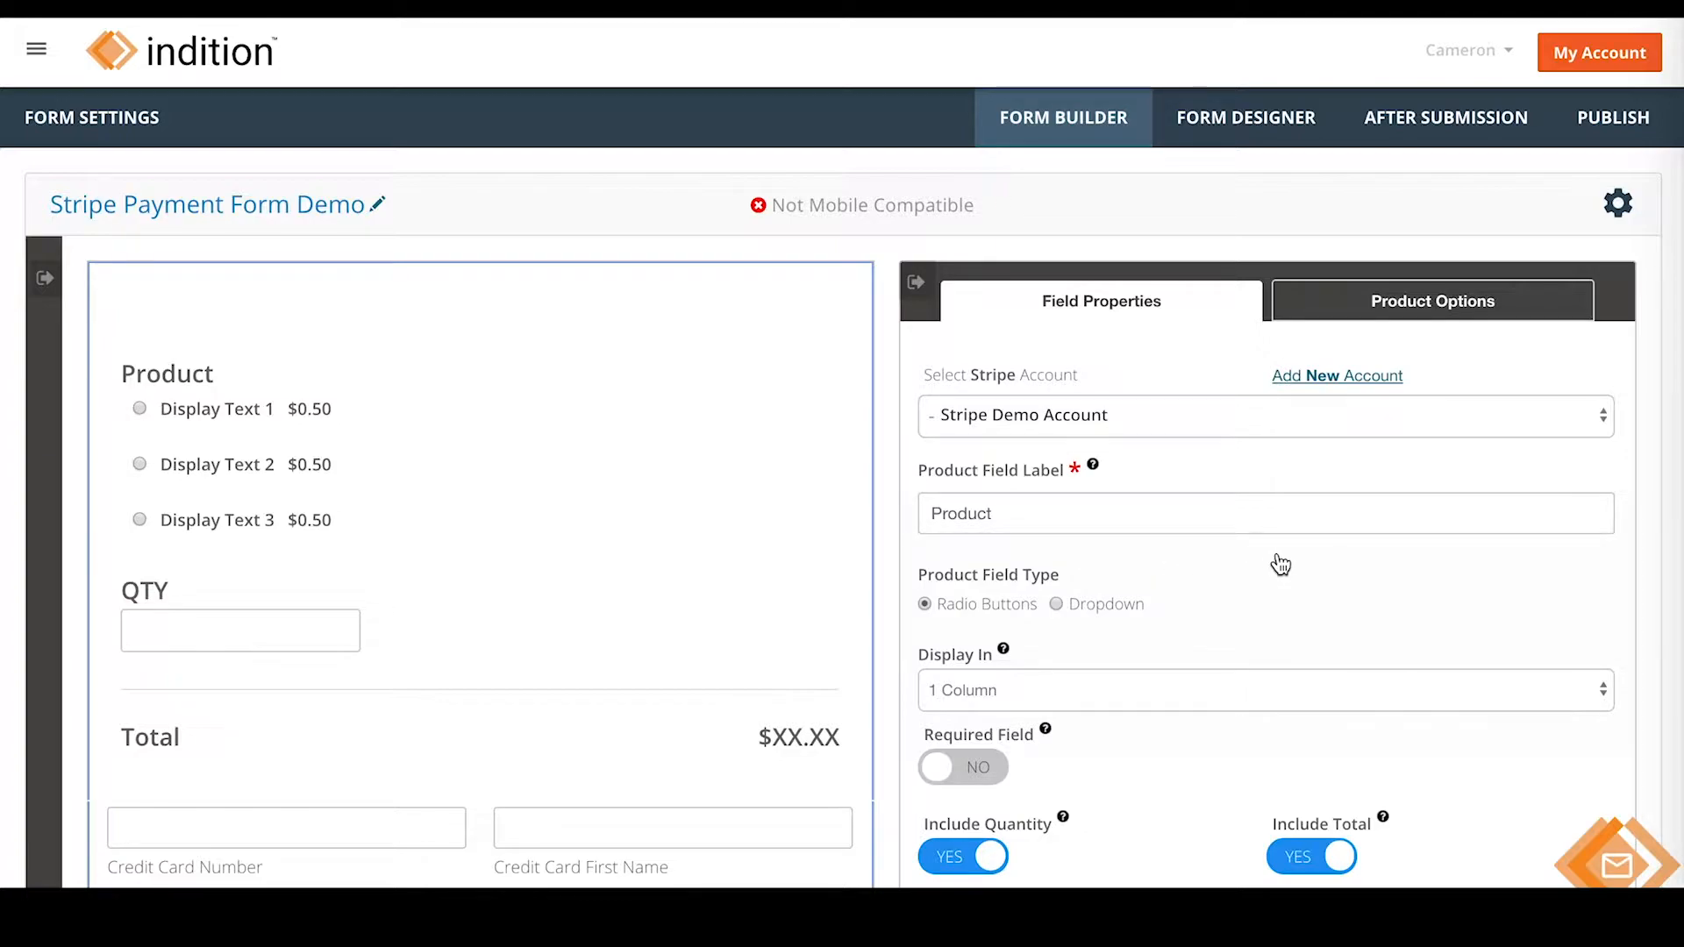
- Keep the product field as radio buttons displayed in 1 column
click(1057, 605)
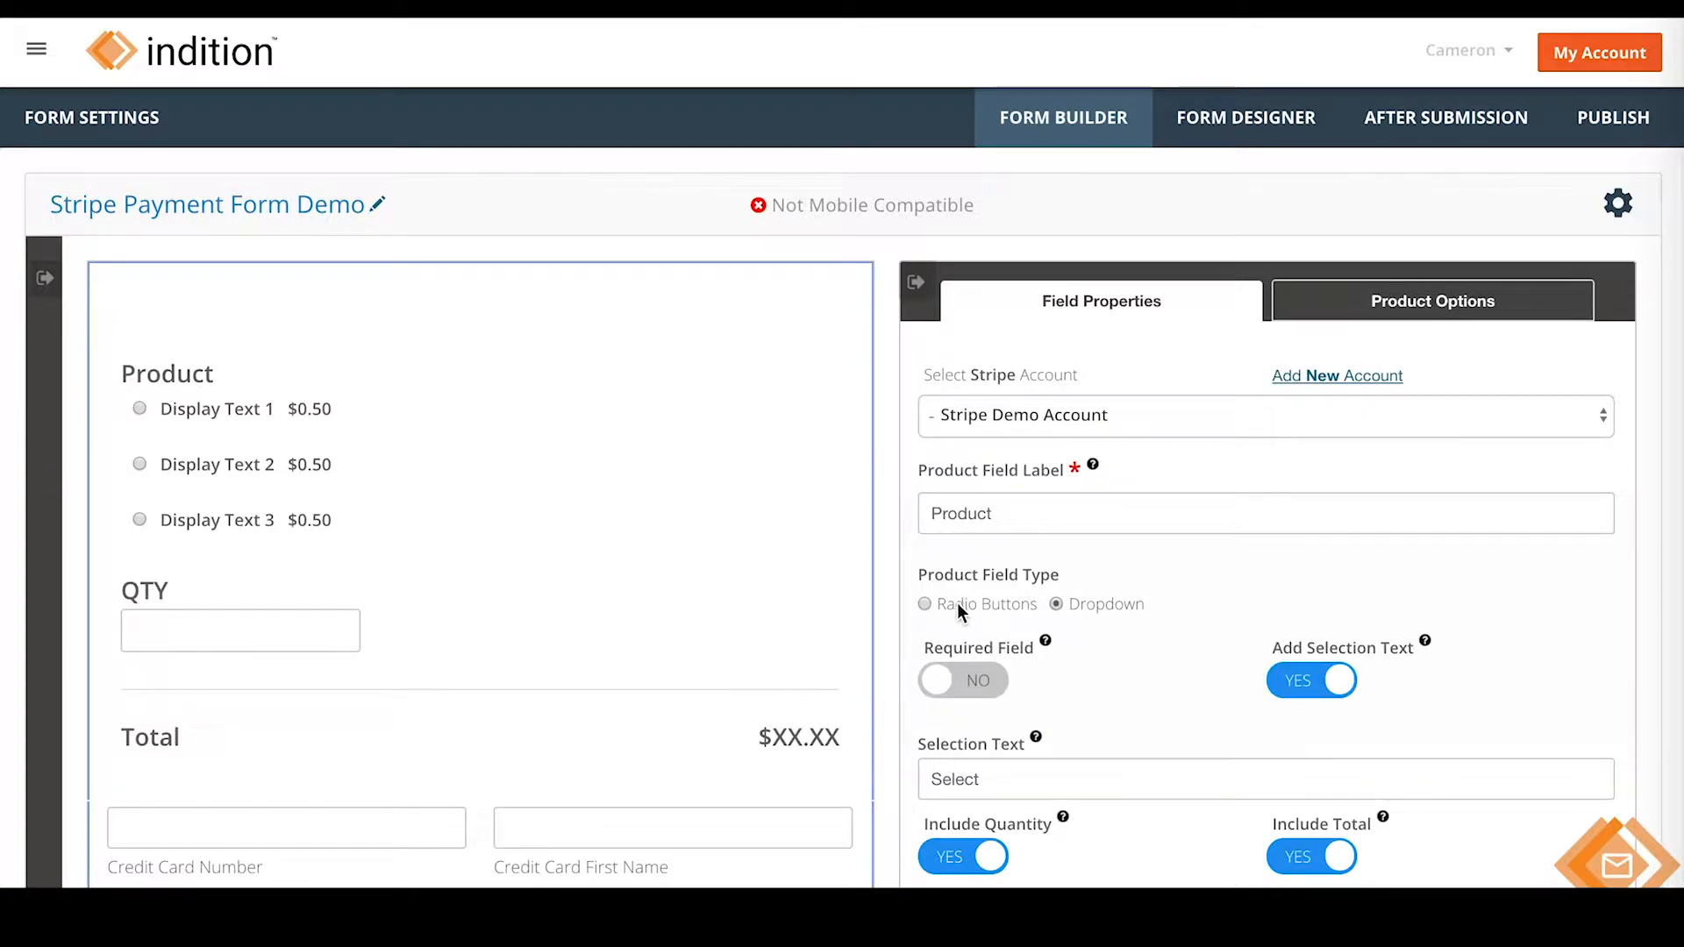
click(925, 604)
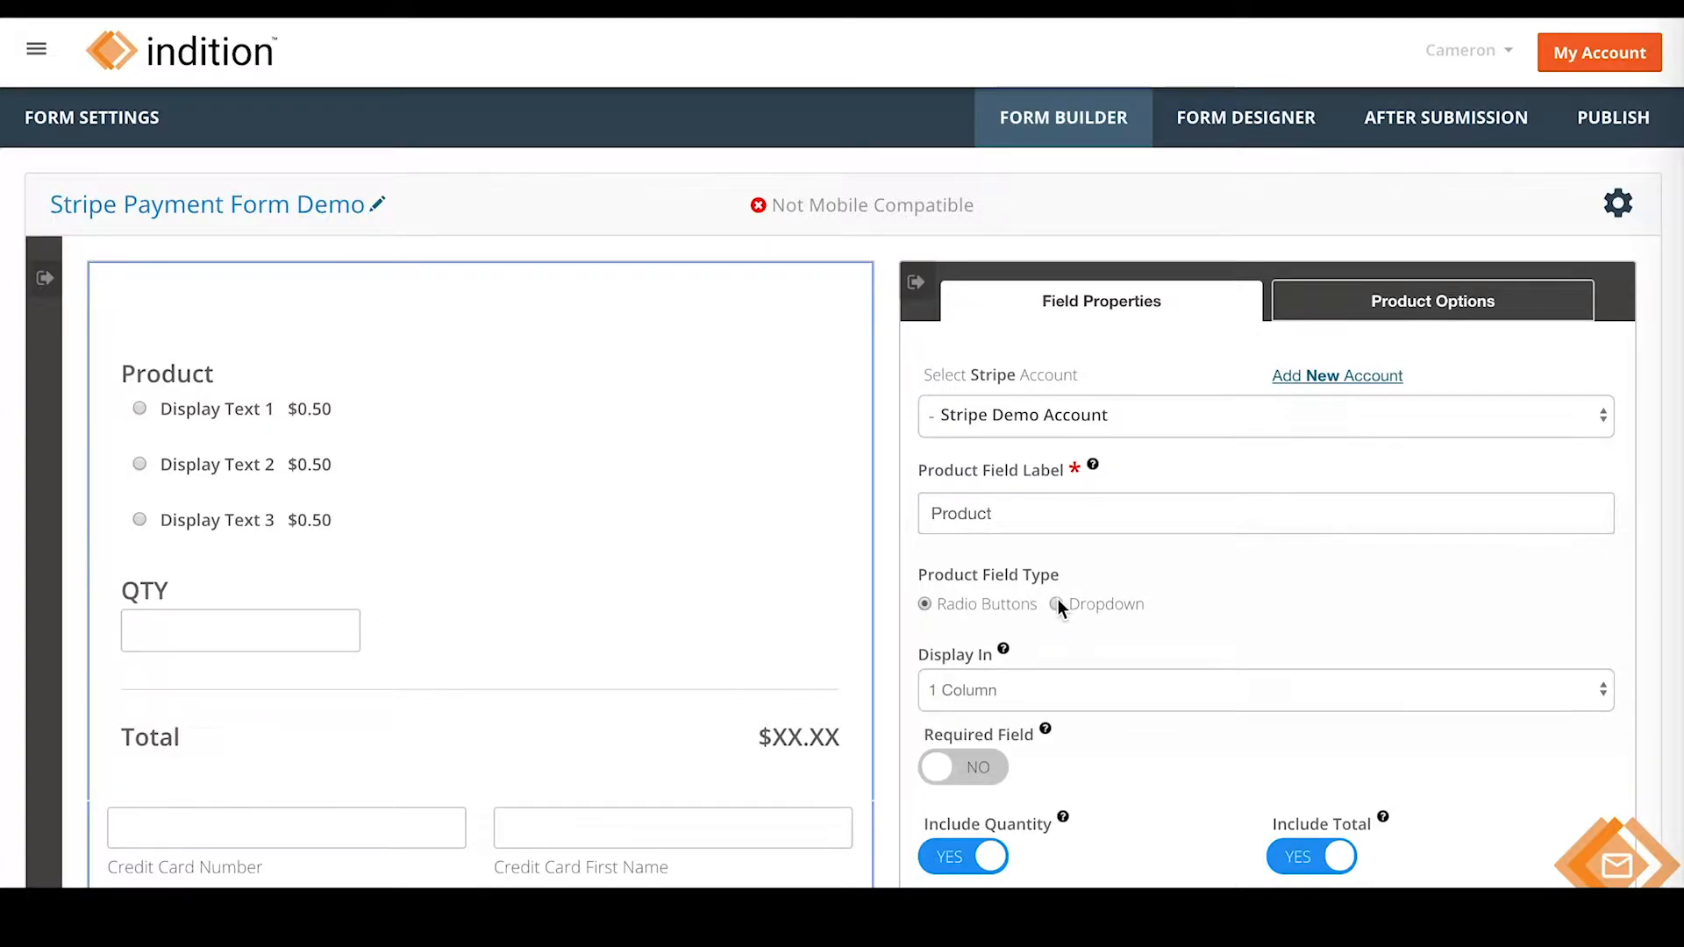
scroll(1295, 596, down, 1)
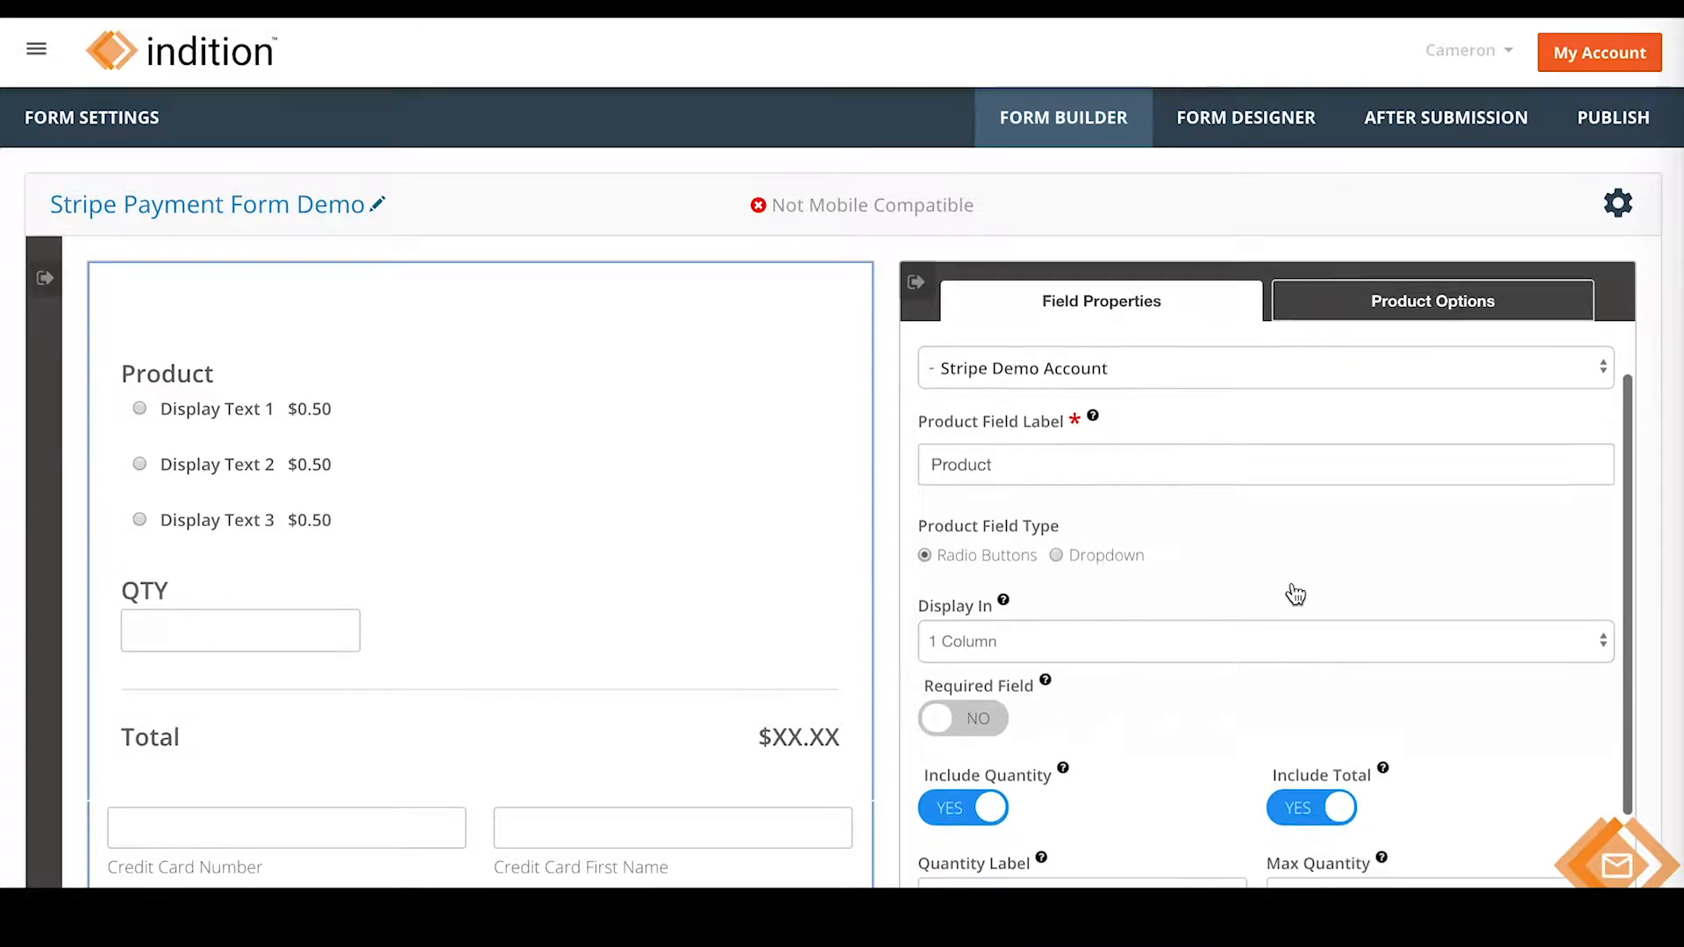
click(1270, 647)
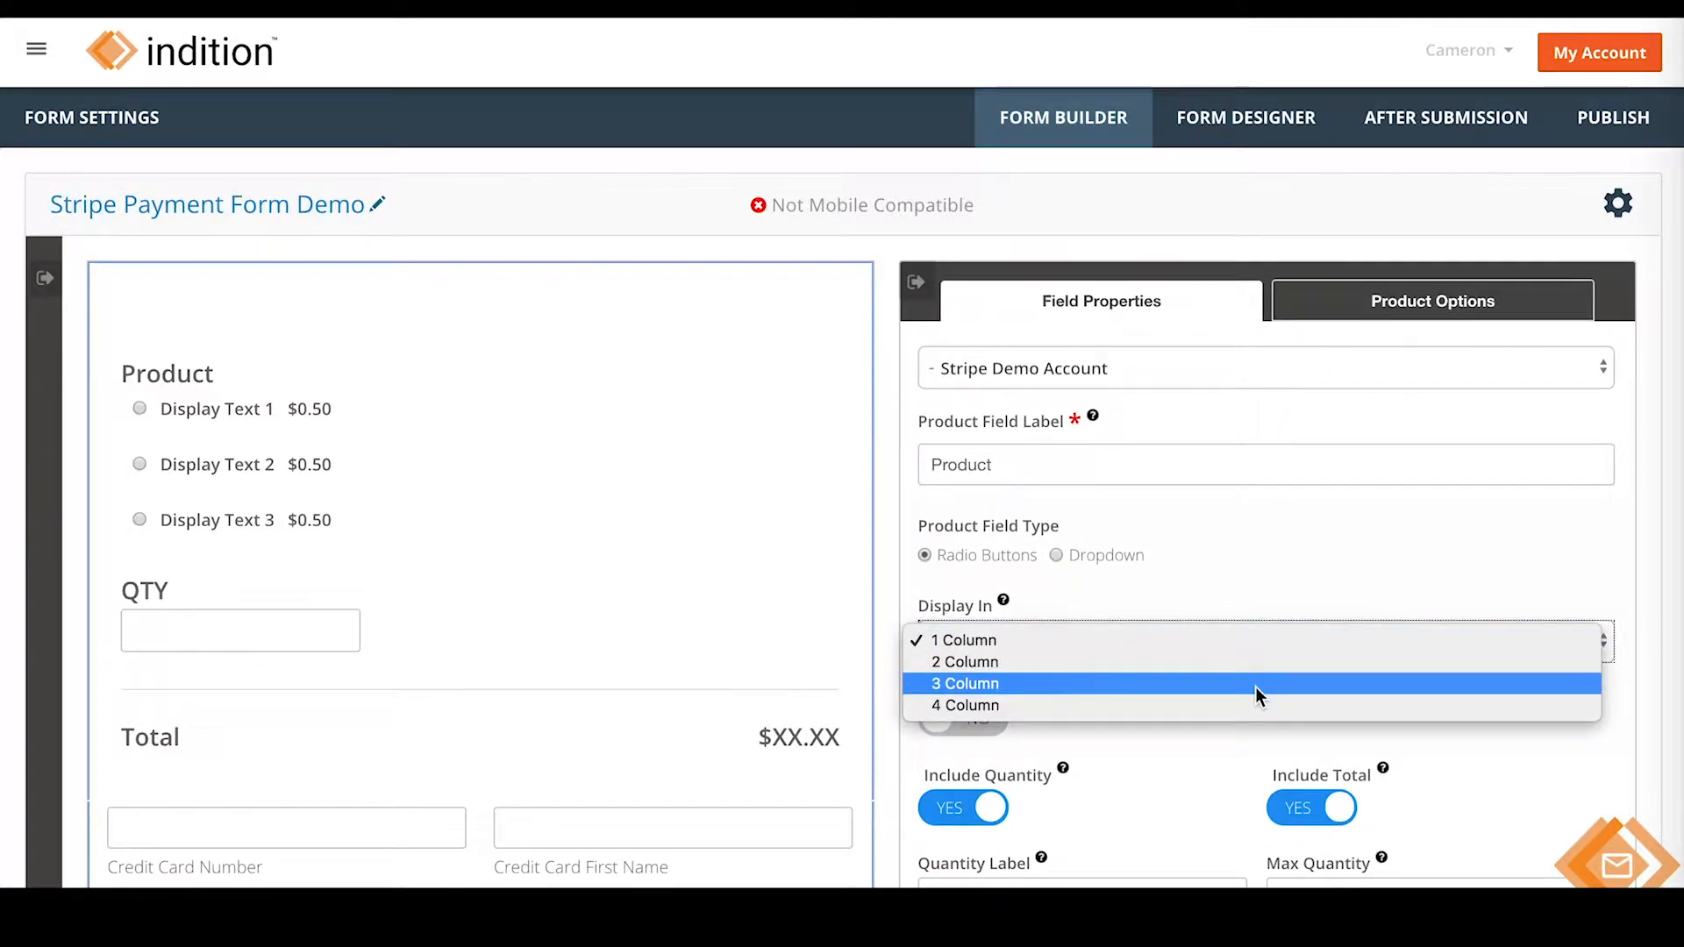
click(1272, 589)
- Keep quantity and total included, then apply the product field settings
scroll(1272, 589, down, 3)
click(969, 654)
click(1311, 653)
click(1311, 654)
click(969, 654)
scroll(1248, 601, down, 4)
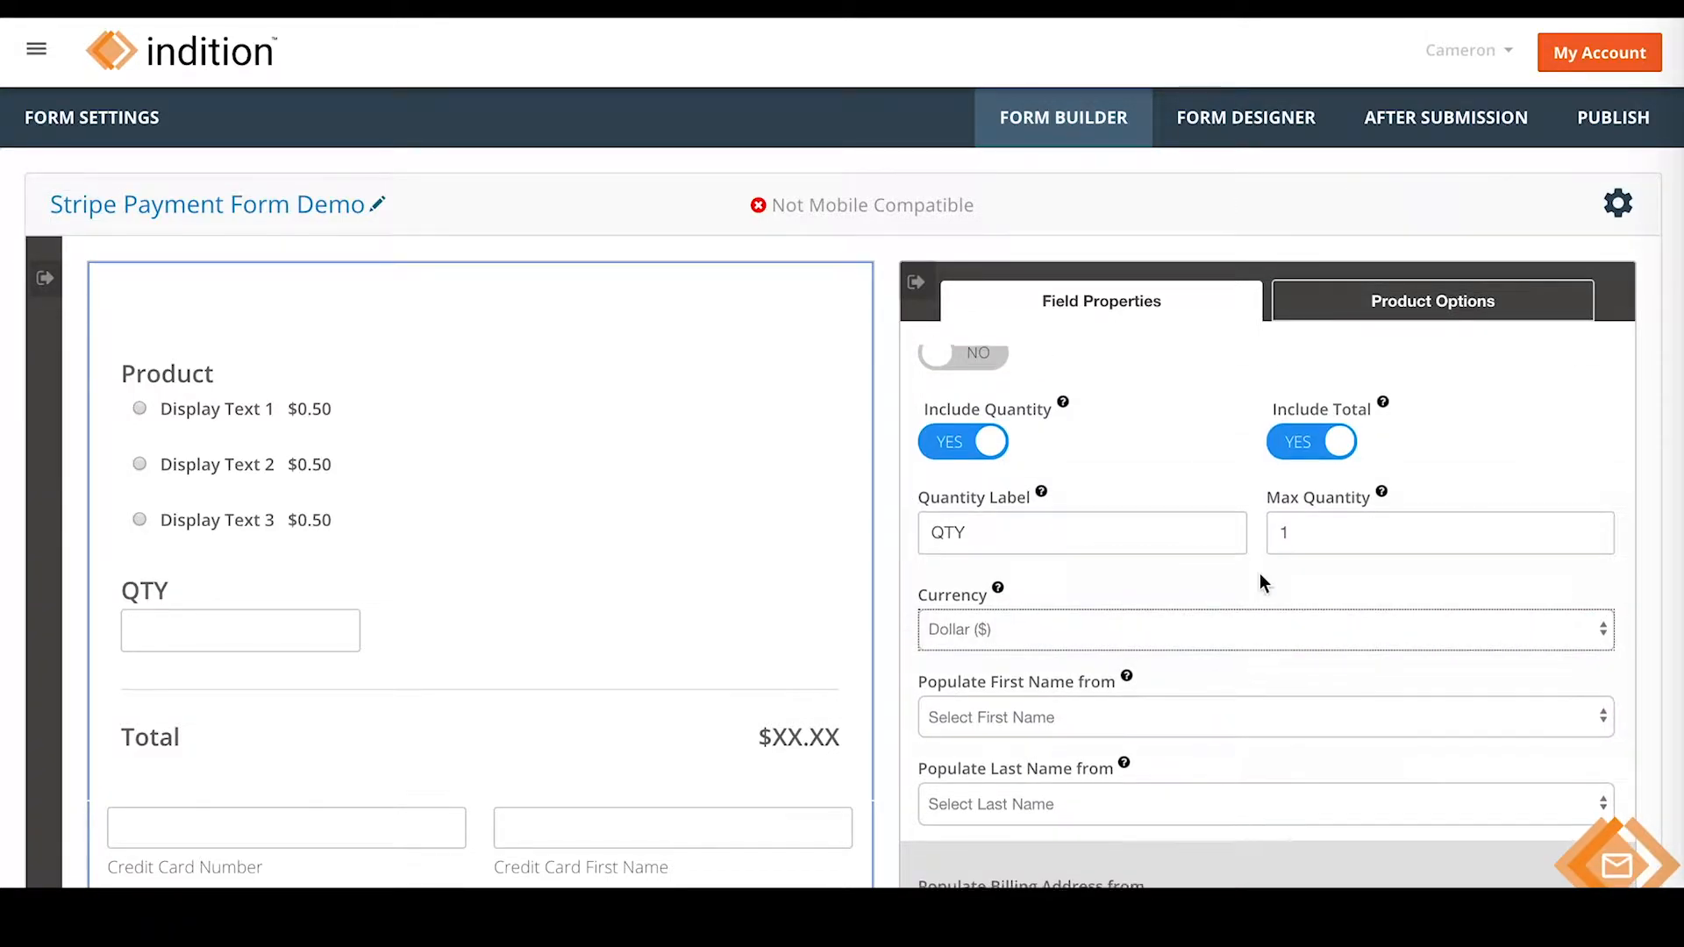
scroll(1260, 581, down, 8)
scroll(1342, 592, down, 3)
scroll(1623, 605, up, 10)
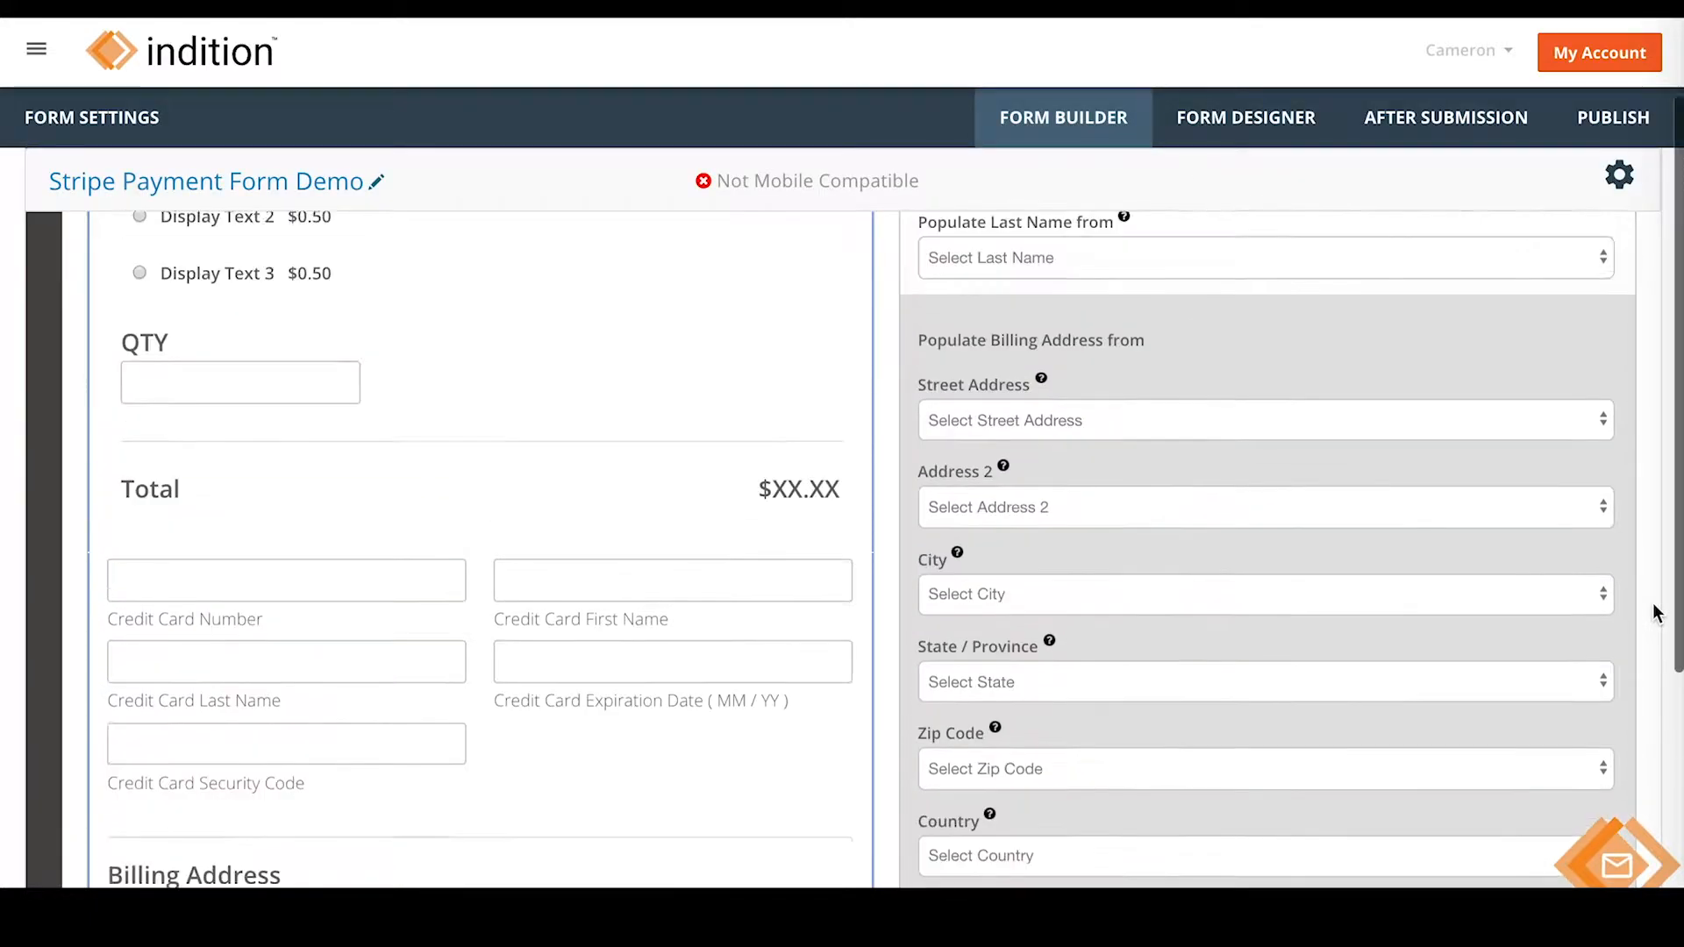
scroll(1650, 593, down, 6)
click(1046, 587)
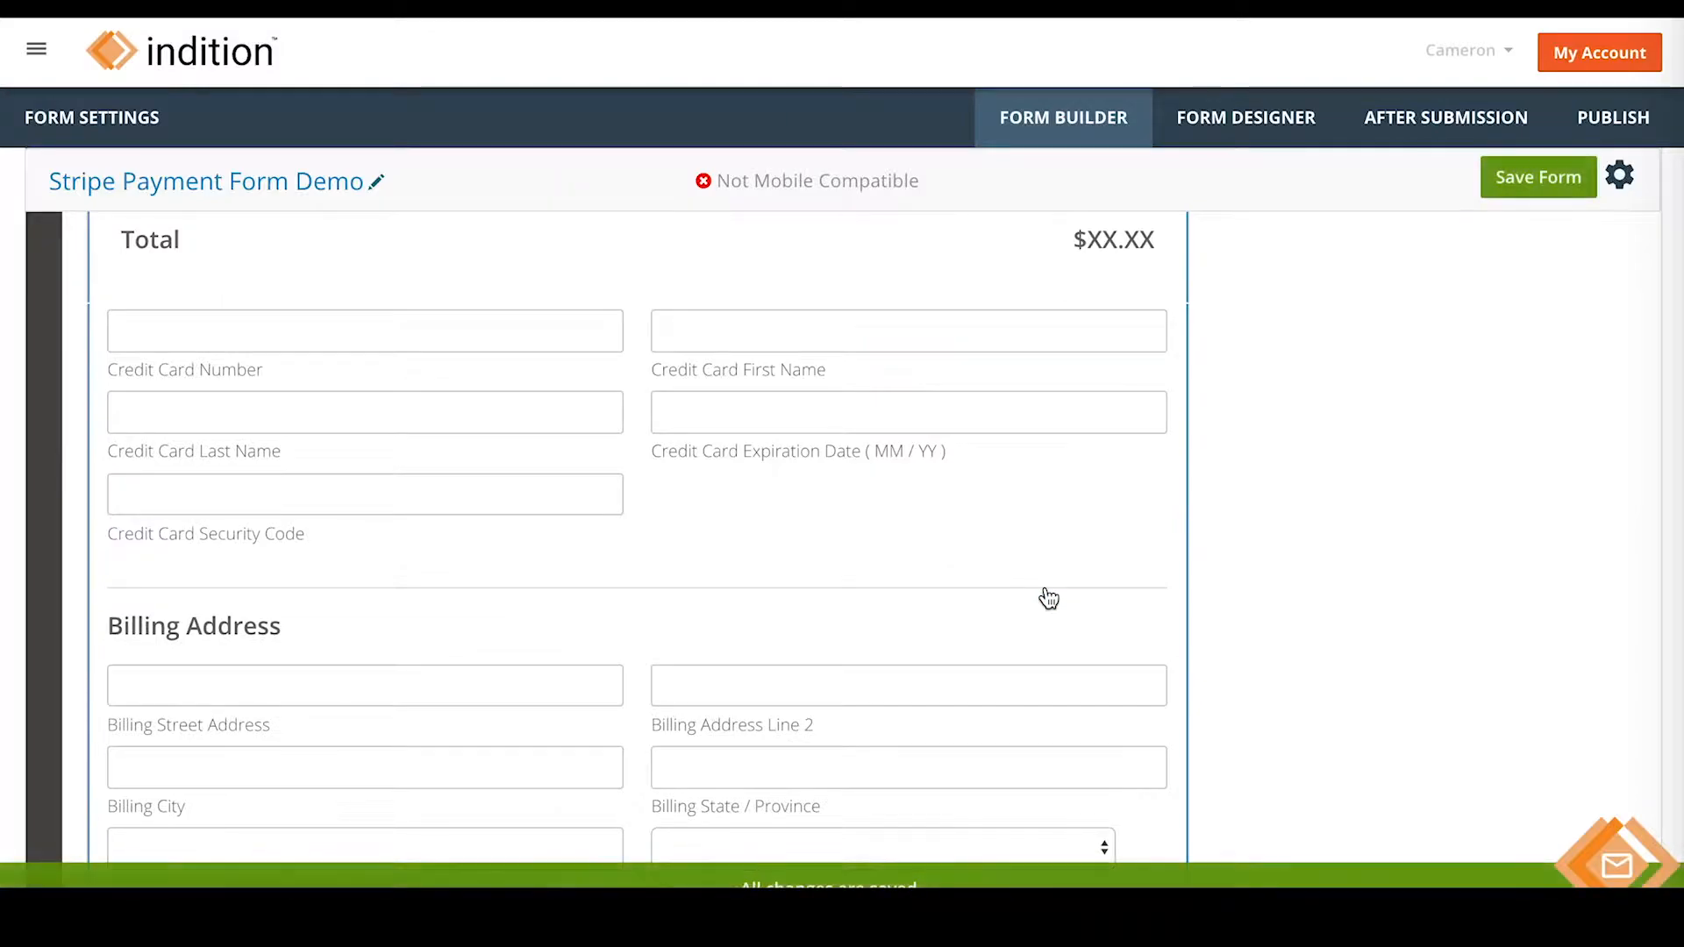
scroll(1197, 593, up, 5)
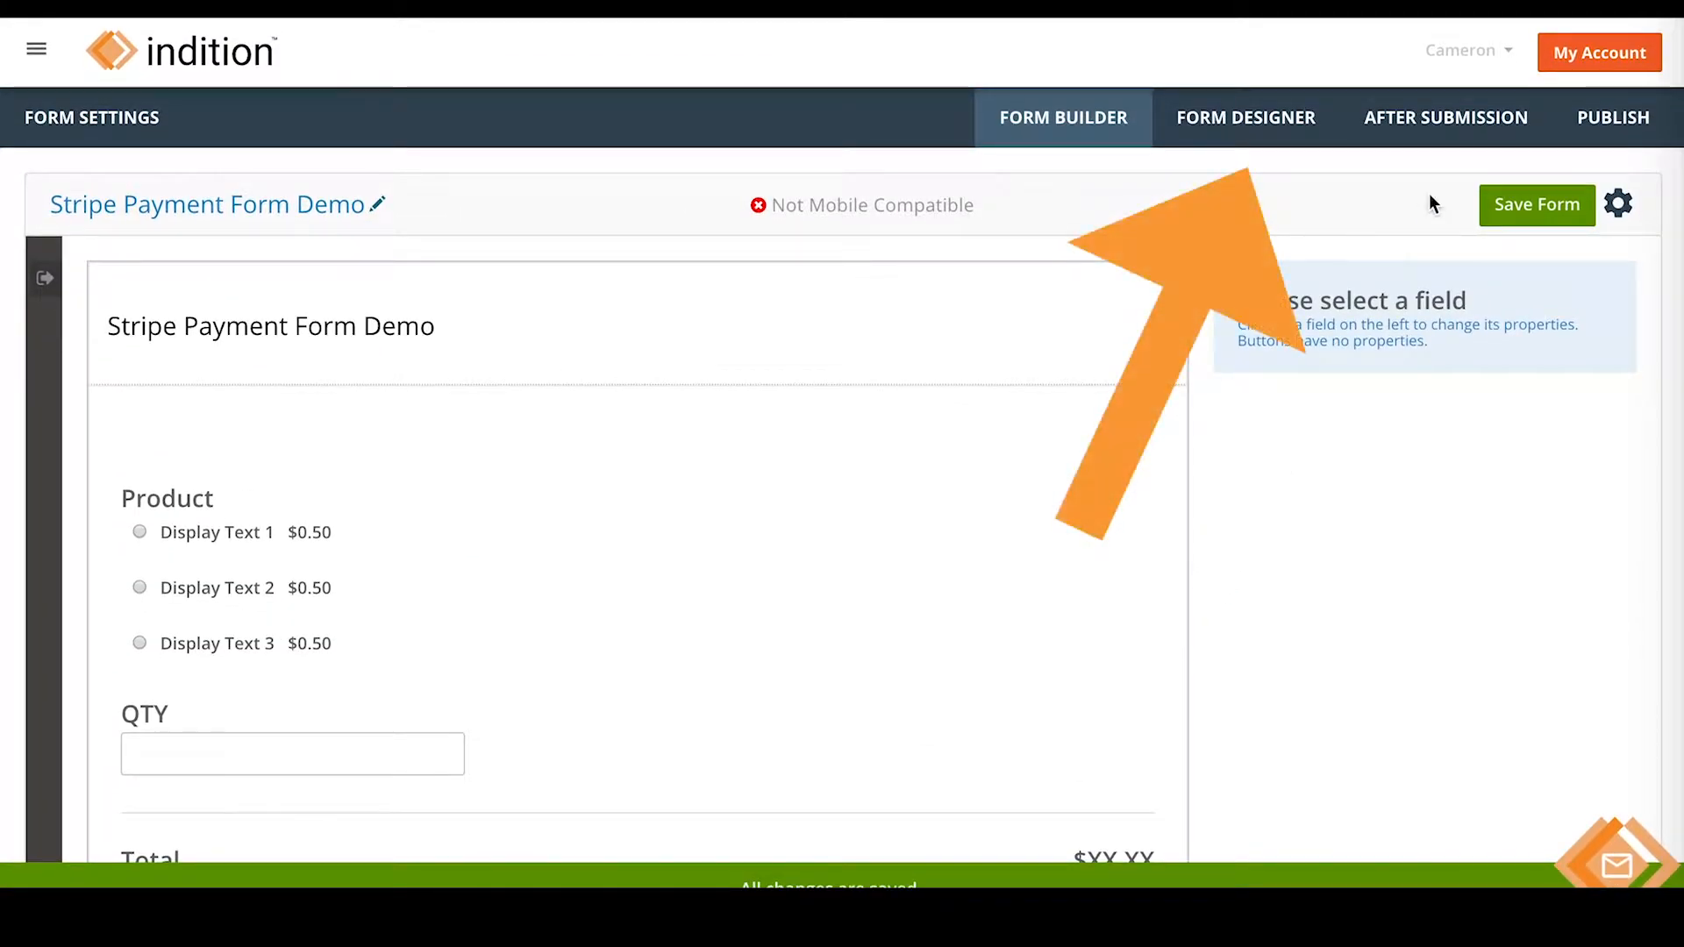
- Create a new blank design from the form's Form Designer design list
click(1264, 120)
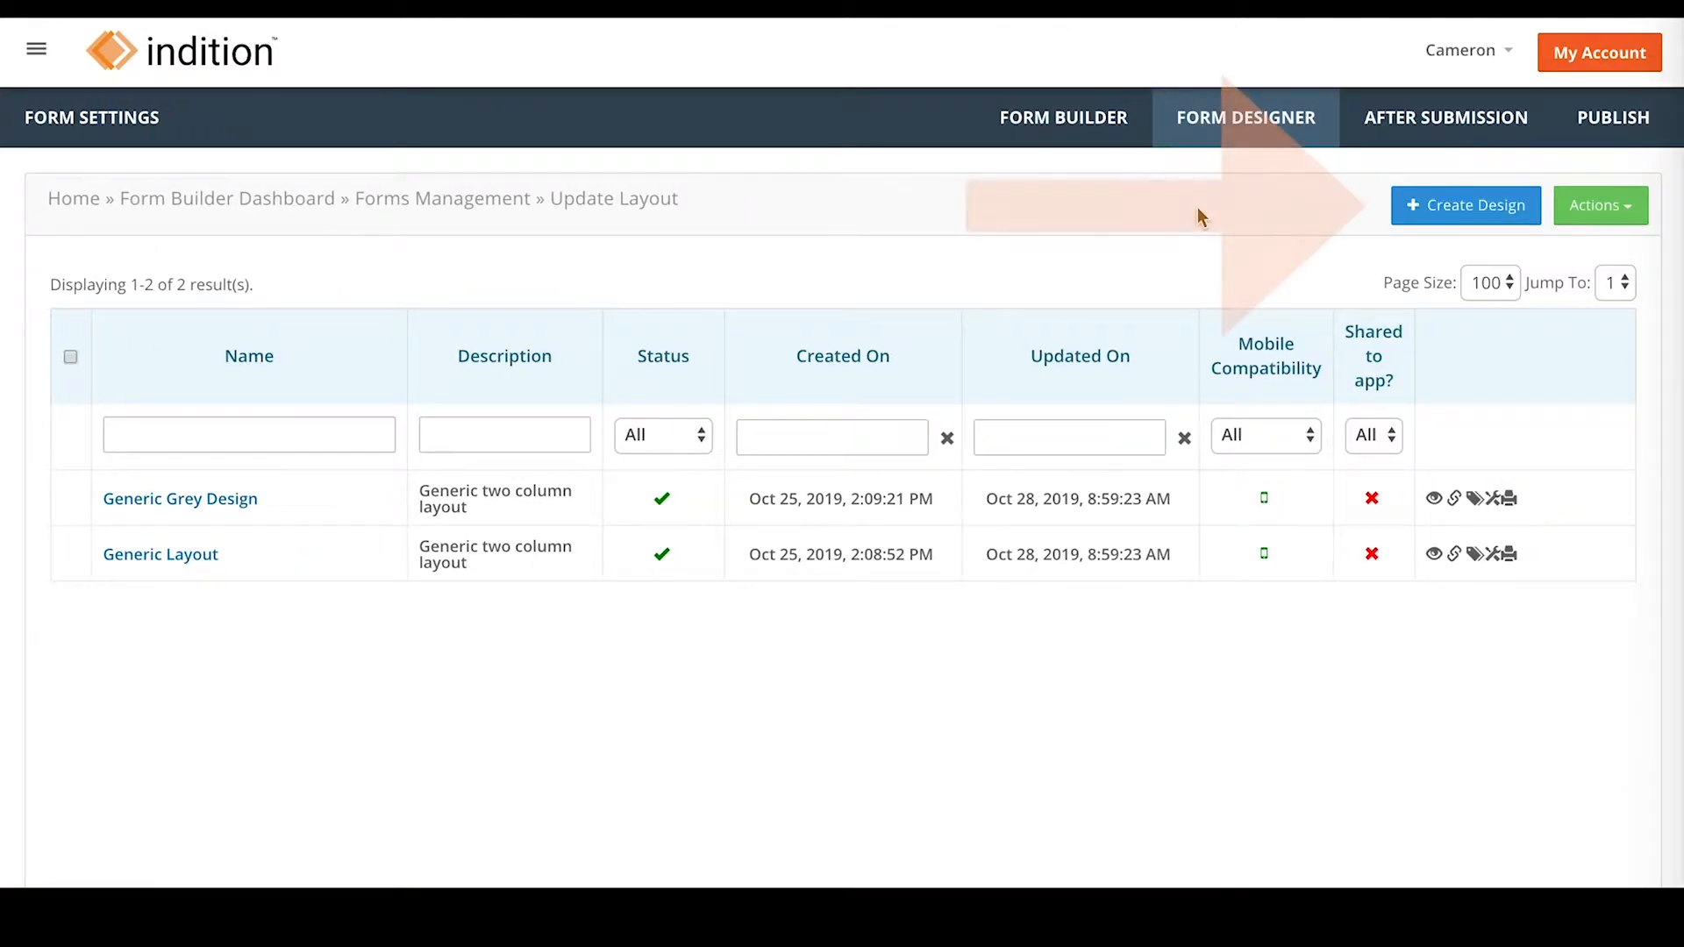
click(1418, 209)
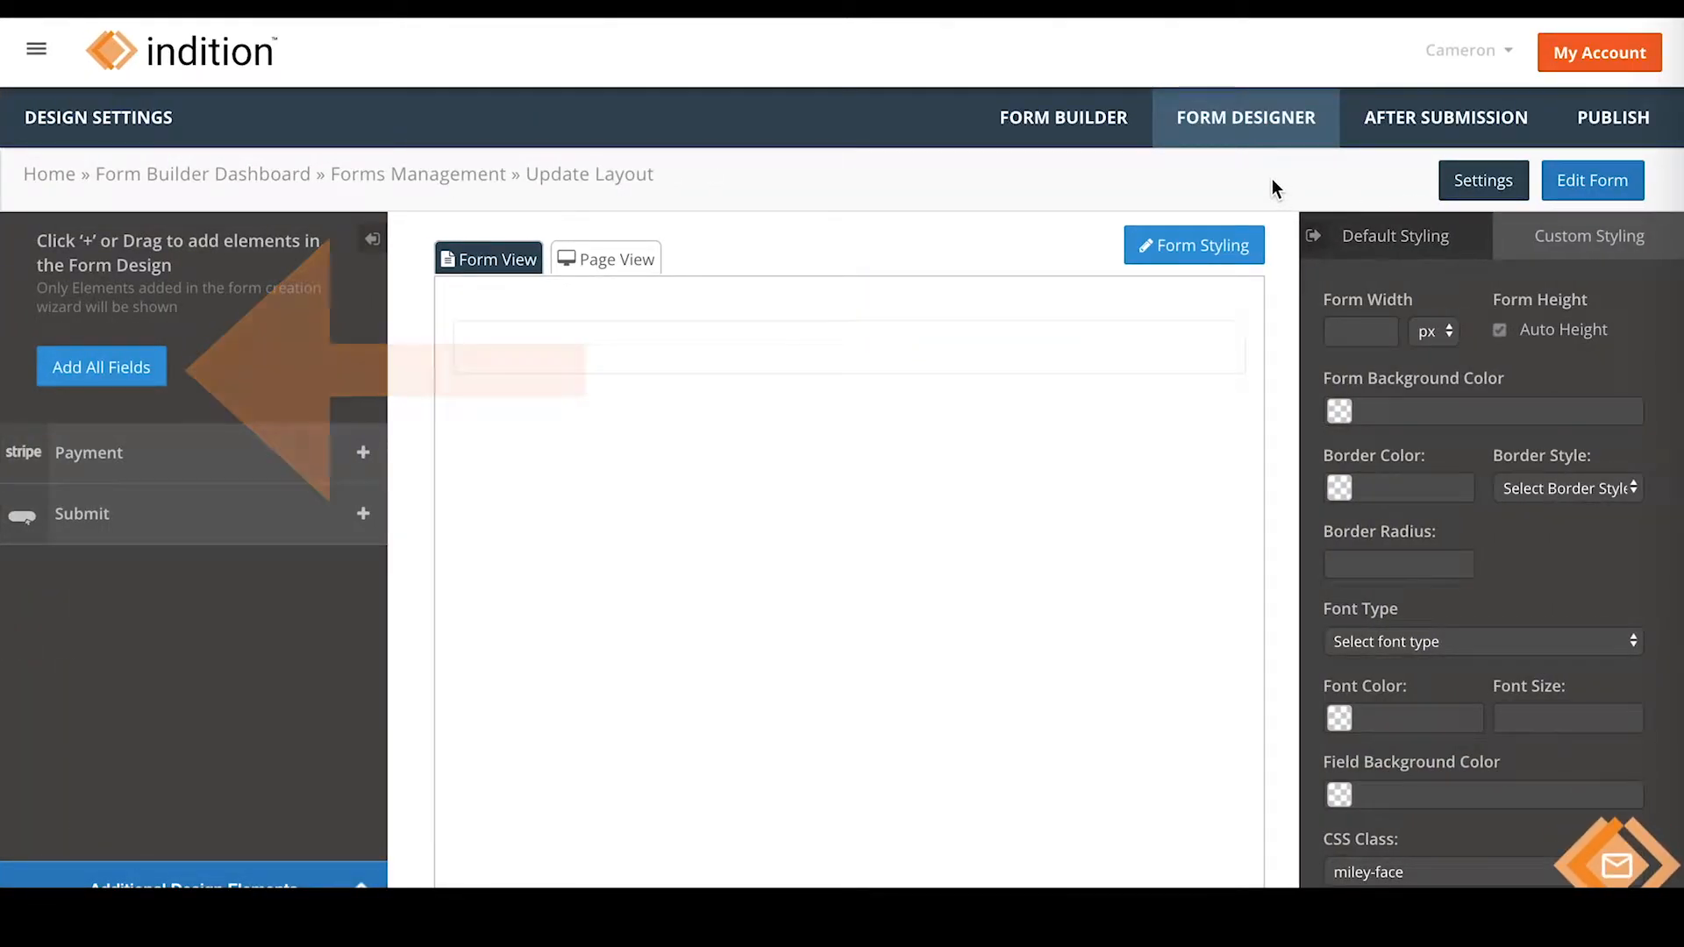
- Add every form field to the design and enter 600 as the form width
click(140, 375)
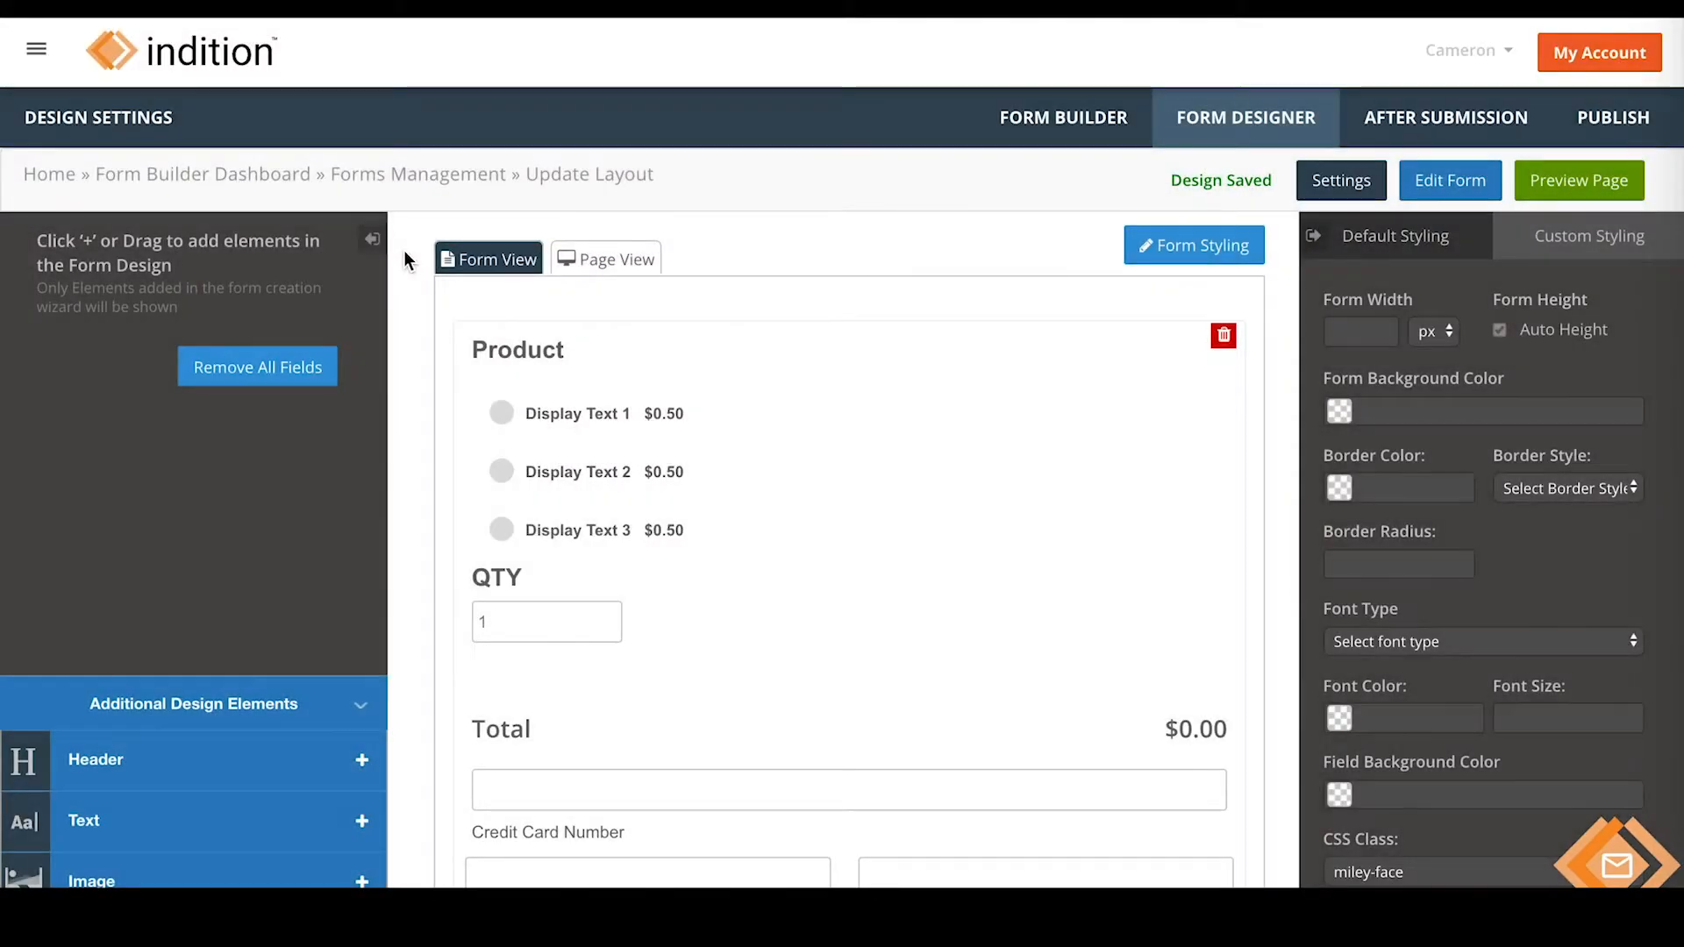
click(1350, 327)
text(600)
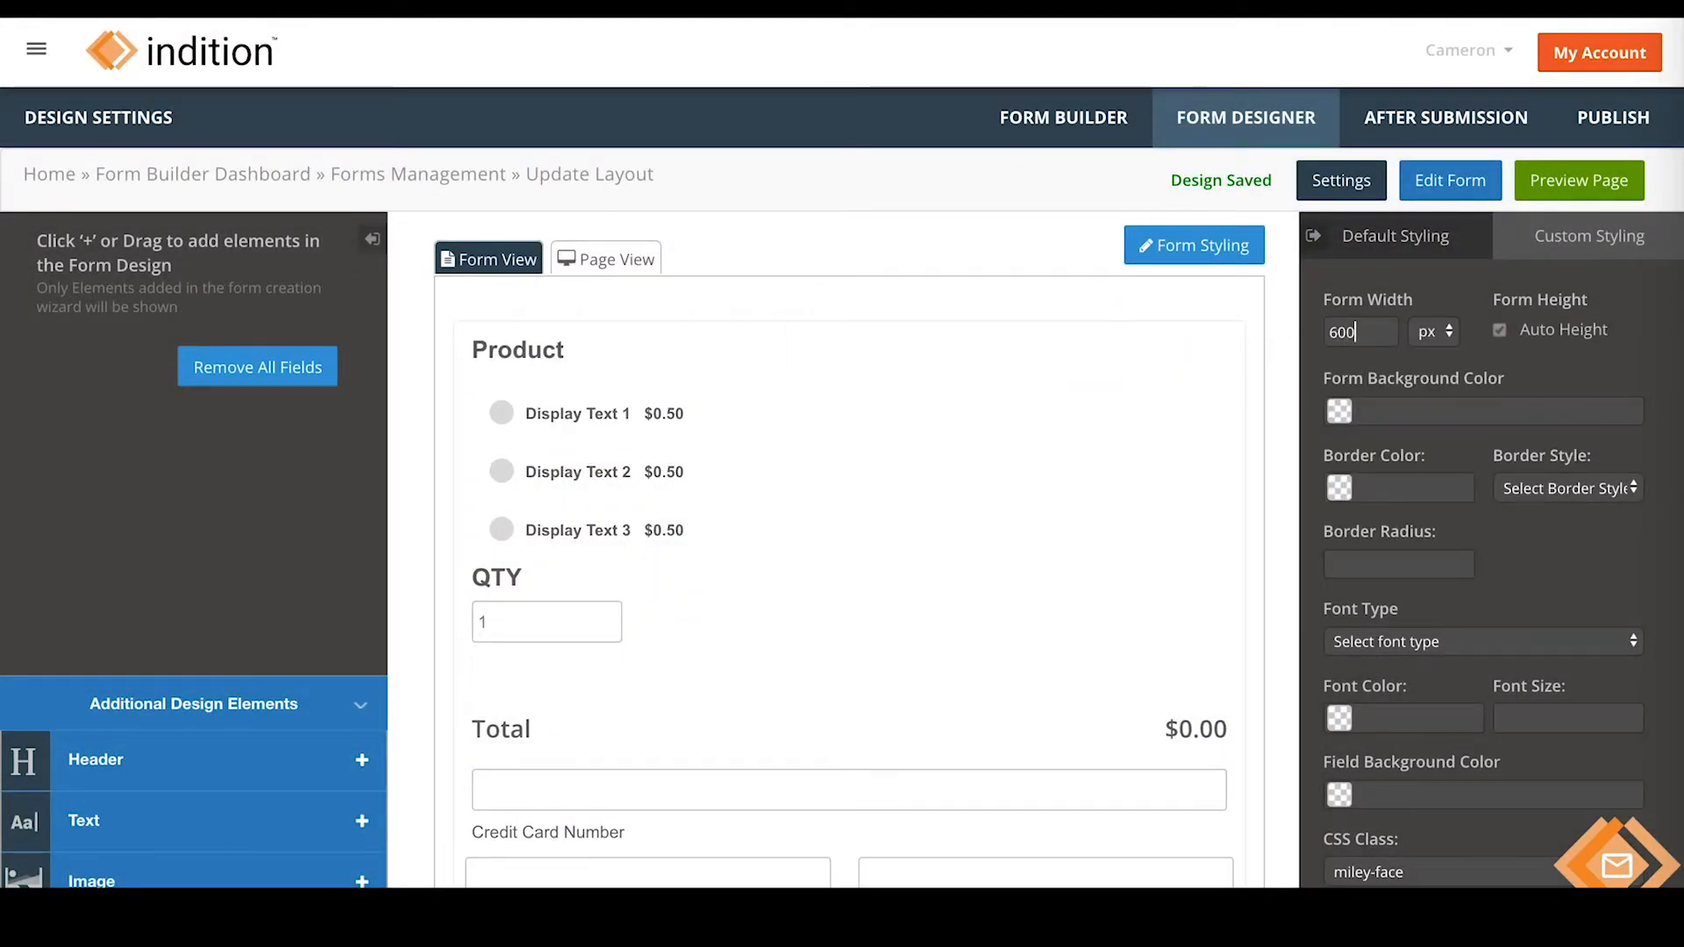